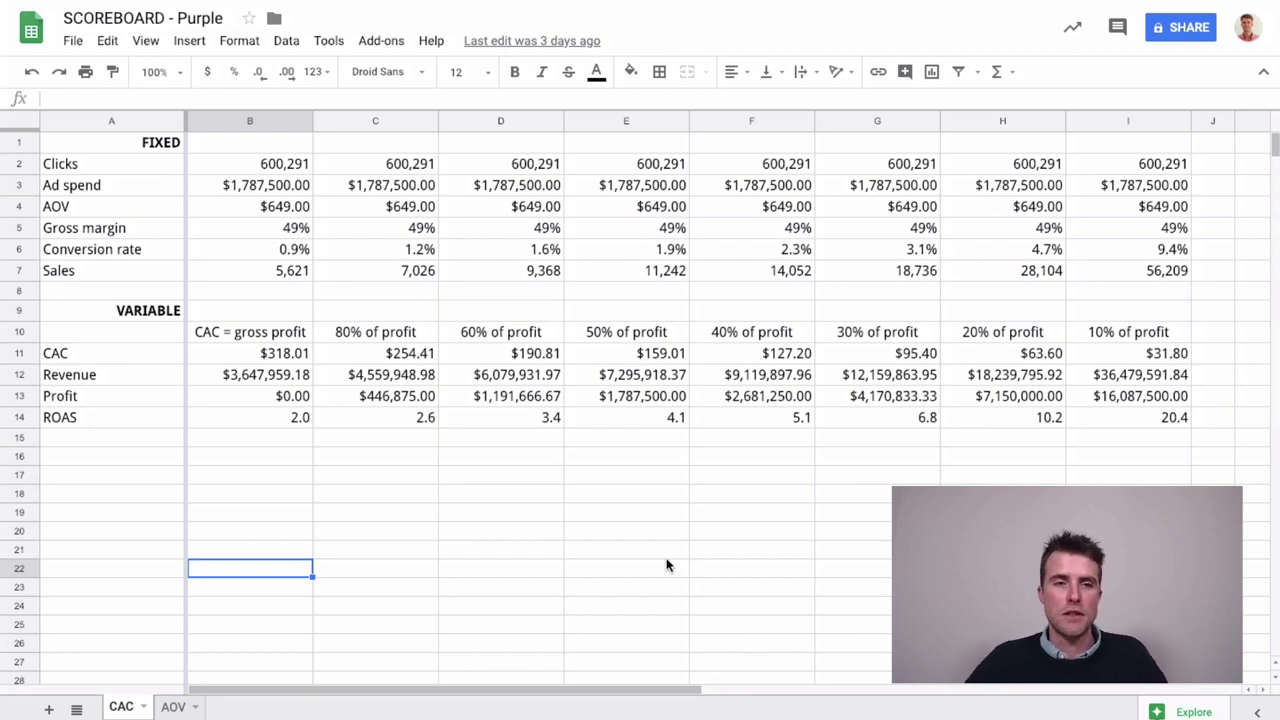
- Review the fixed inputs from clicks to sales for the first scenario on the CAC sheet
{"action": "left_click", "coordinate": [648, 551]}
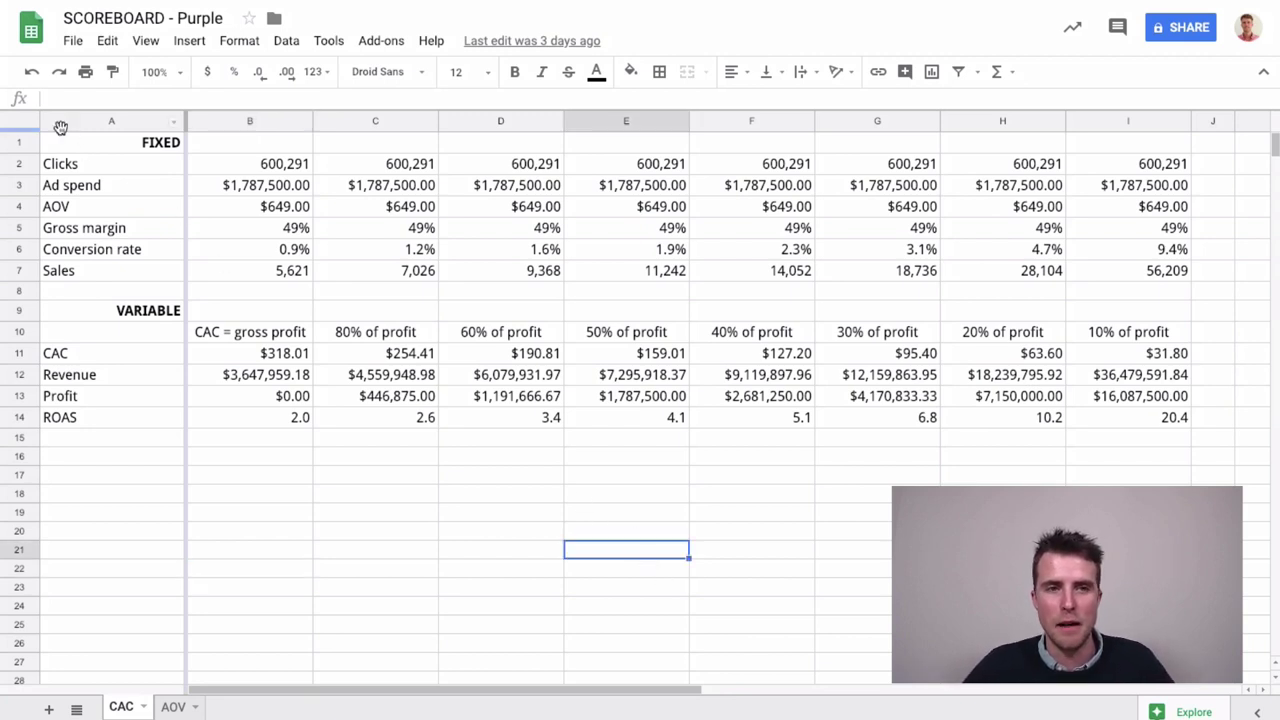
{"action": "left_click", "coordinate": [28, 121]}
{"action": "left_click", "coordinate": [332, 296]}
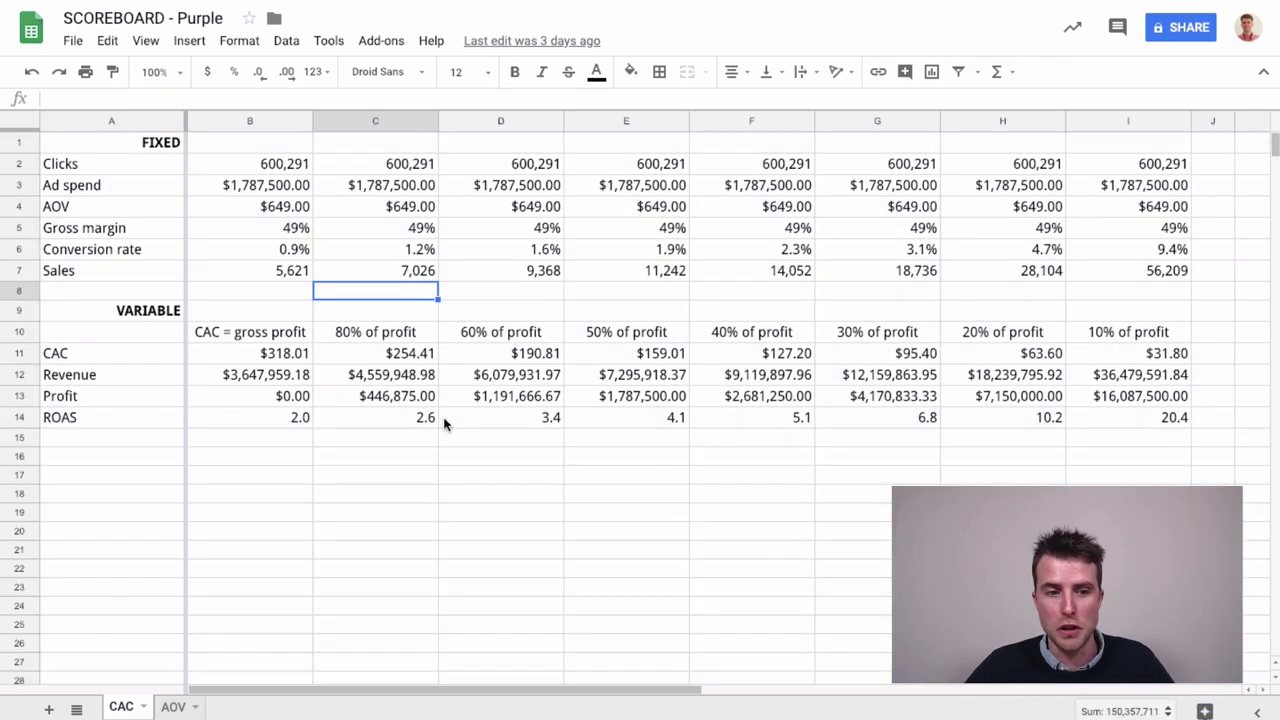
{"action": "left_click", "coordinate": [285, 166]}
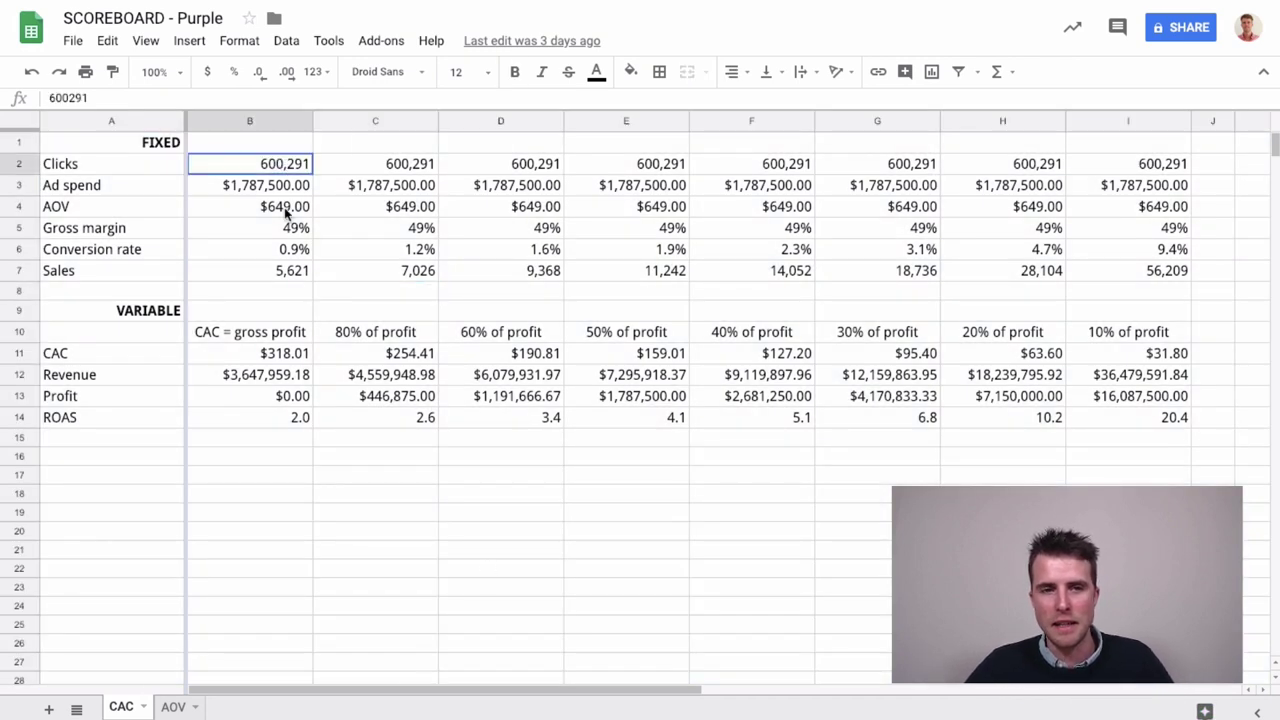
{"action": "left_click", "coordinate": [277, 269], "text": "shift"}
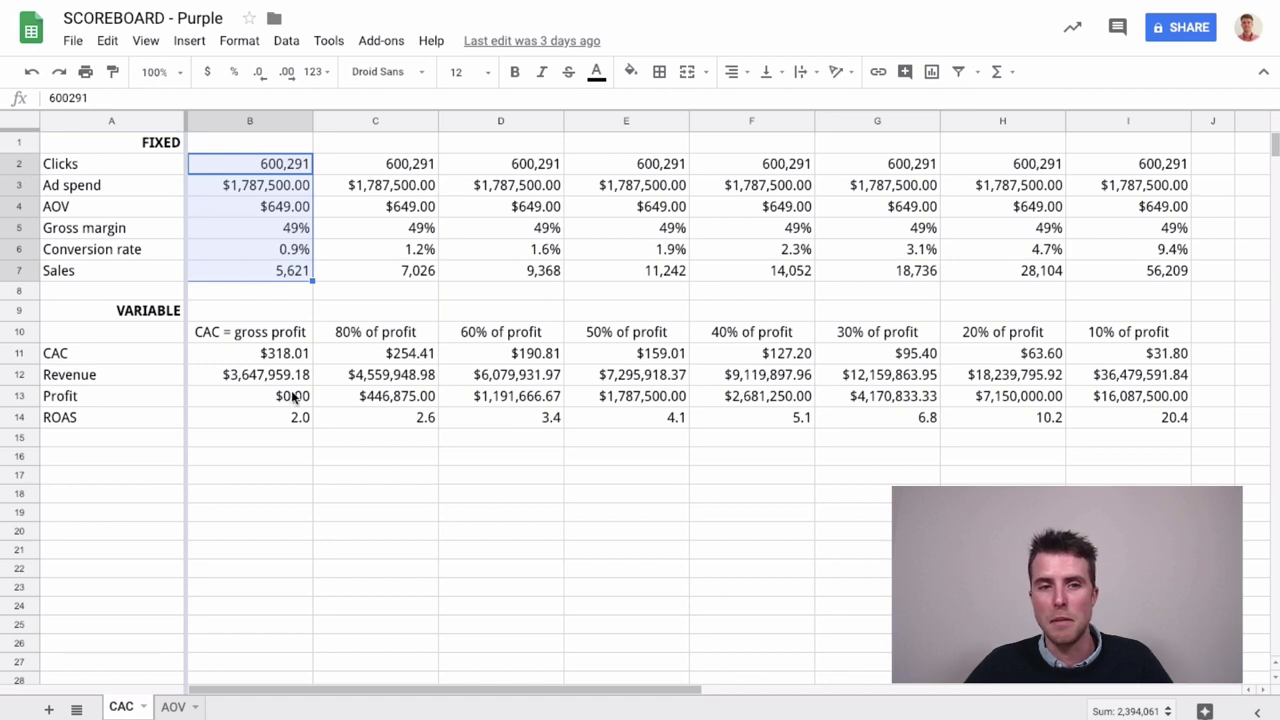
{"action": "left_click", "coordinate": [417, 543]}
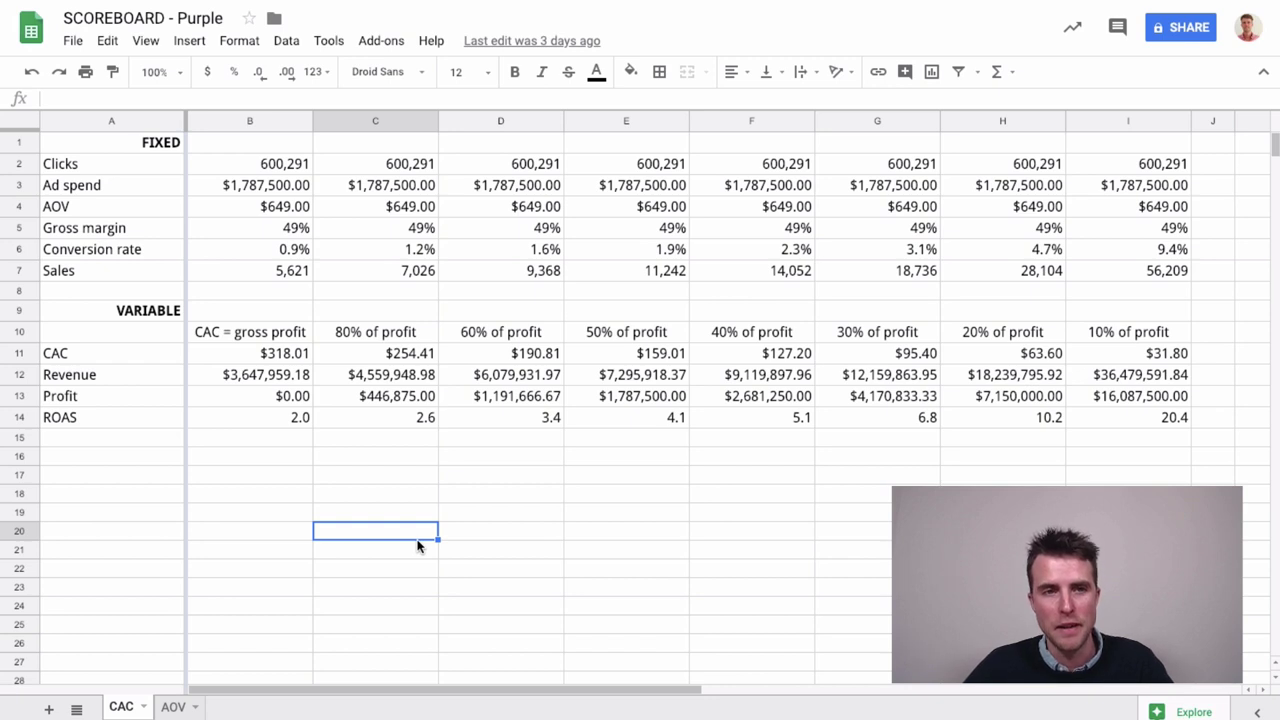
- Examine the AOV and gross margin inputs, and the revenue, profit and ROAS of the "CAC = gross profit" scenario
{"action": "left_click", "coordinate": [253, 212]}
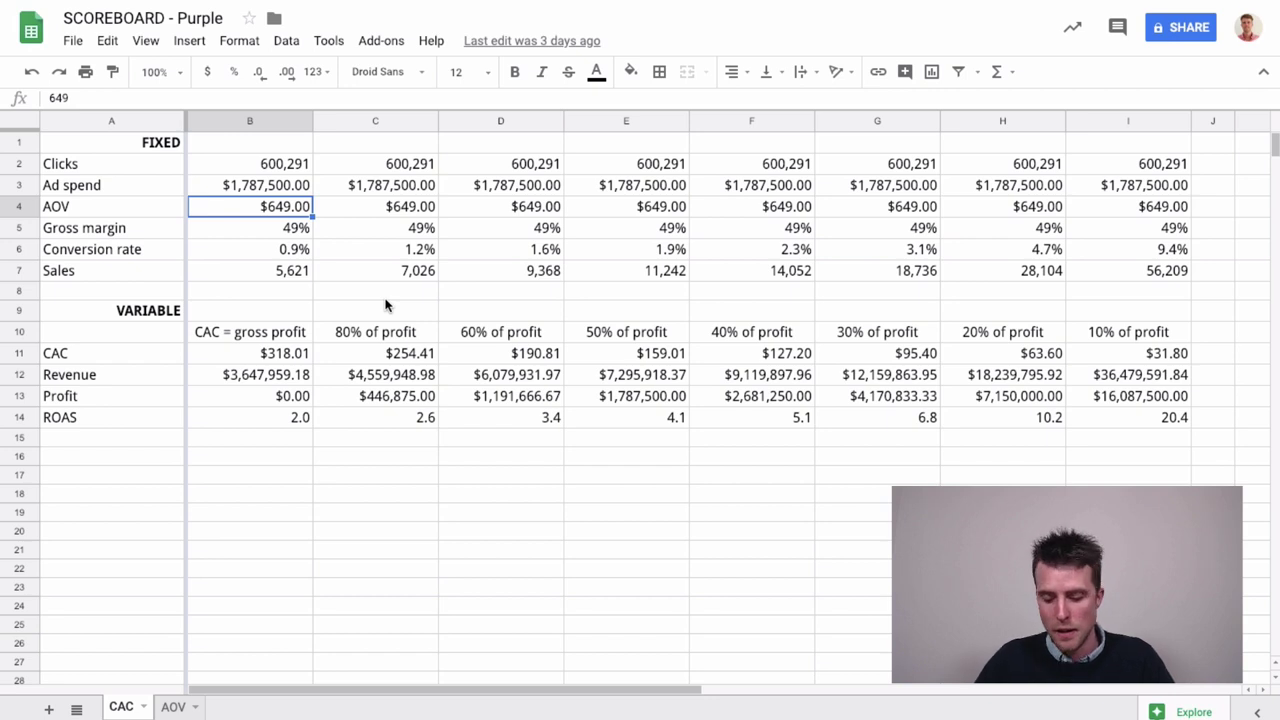
{"action": "key", "text": "Down"}
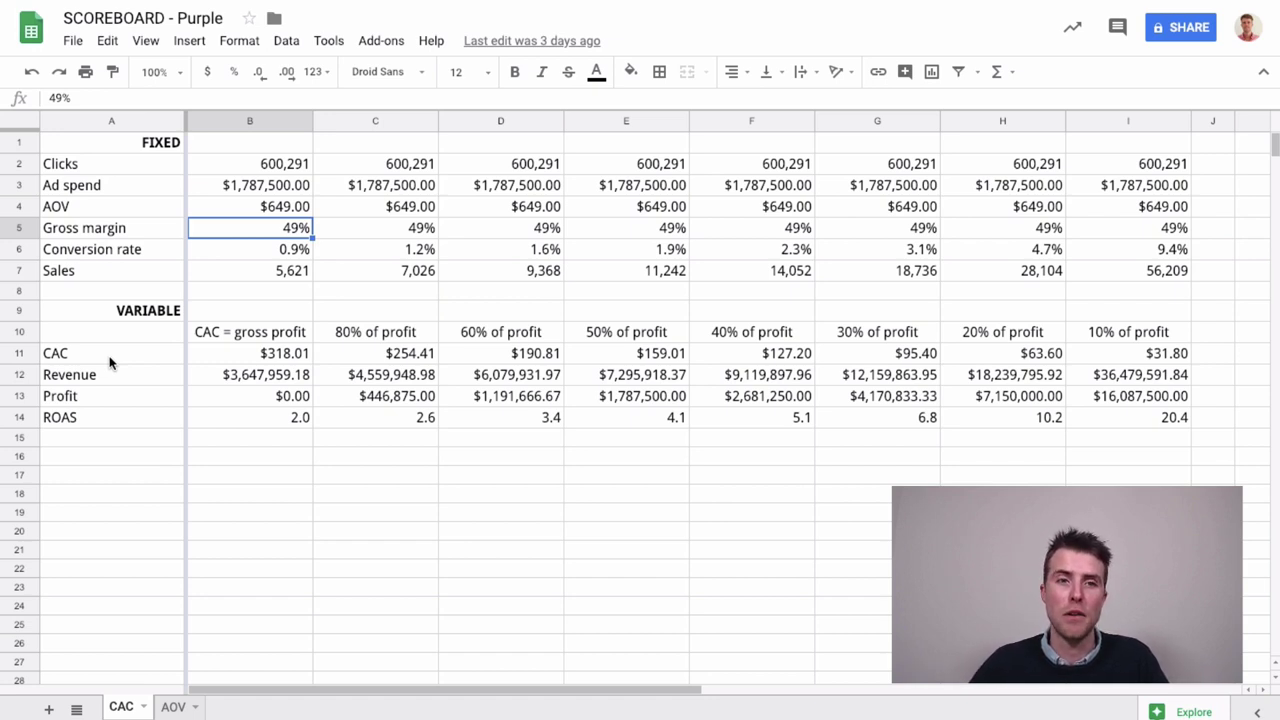
{"action": "left_click", "coordinate": [278, 376]}
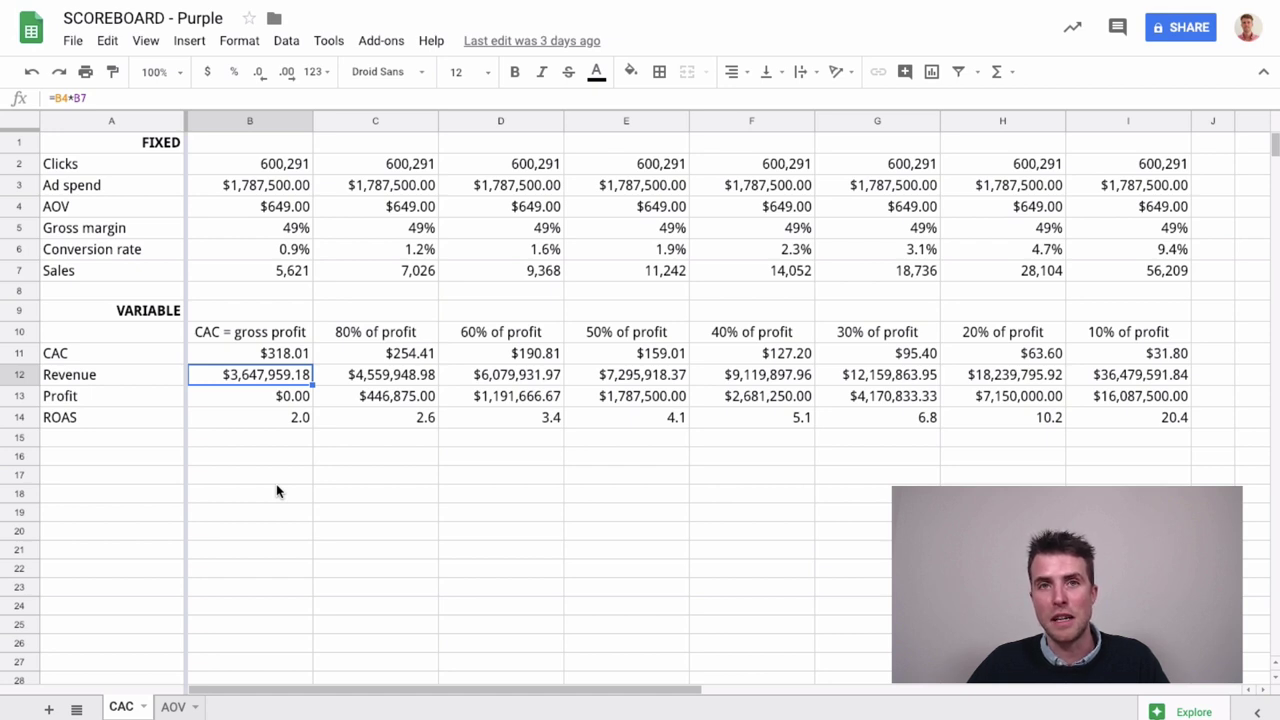
{"action": "key", "text": "Down"}
{"action": "key", "text": "Down"}
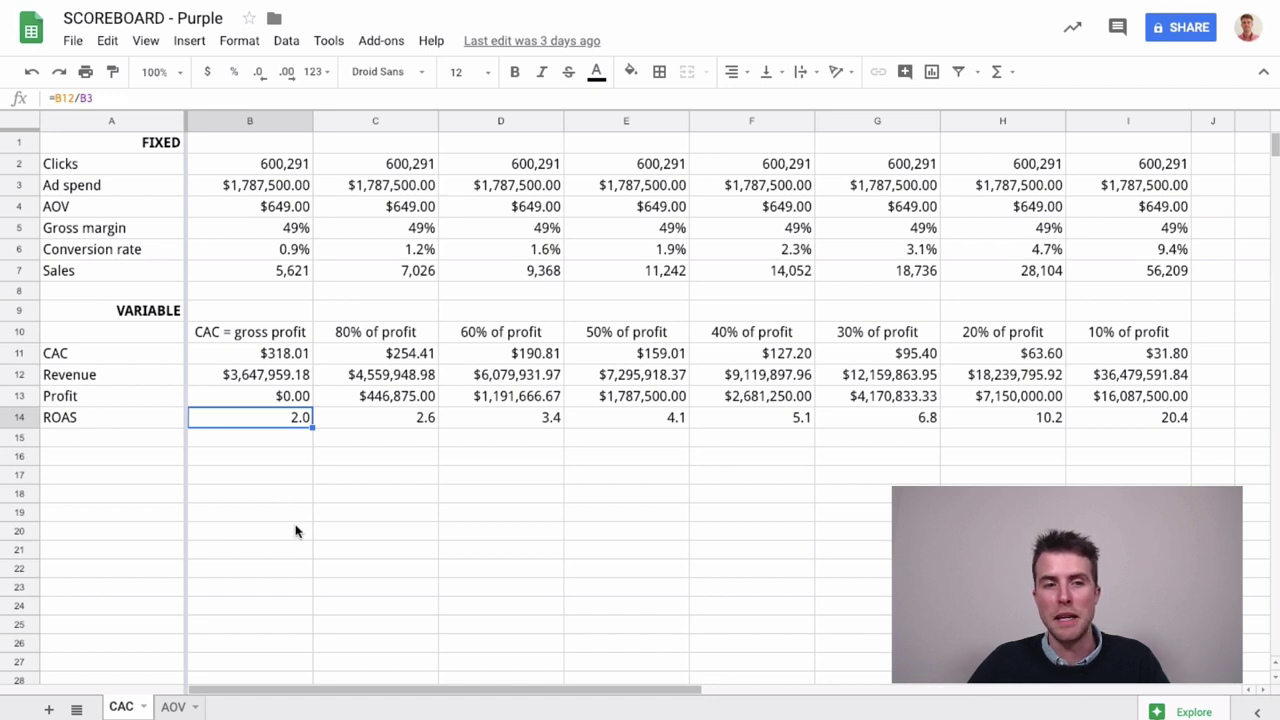
{"action": "key", "text": "Up"}
{"action": "key", "text": "Up"}
{"action": "key", "text": "Up"}
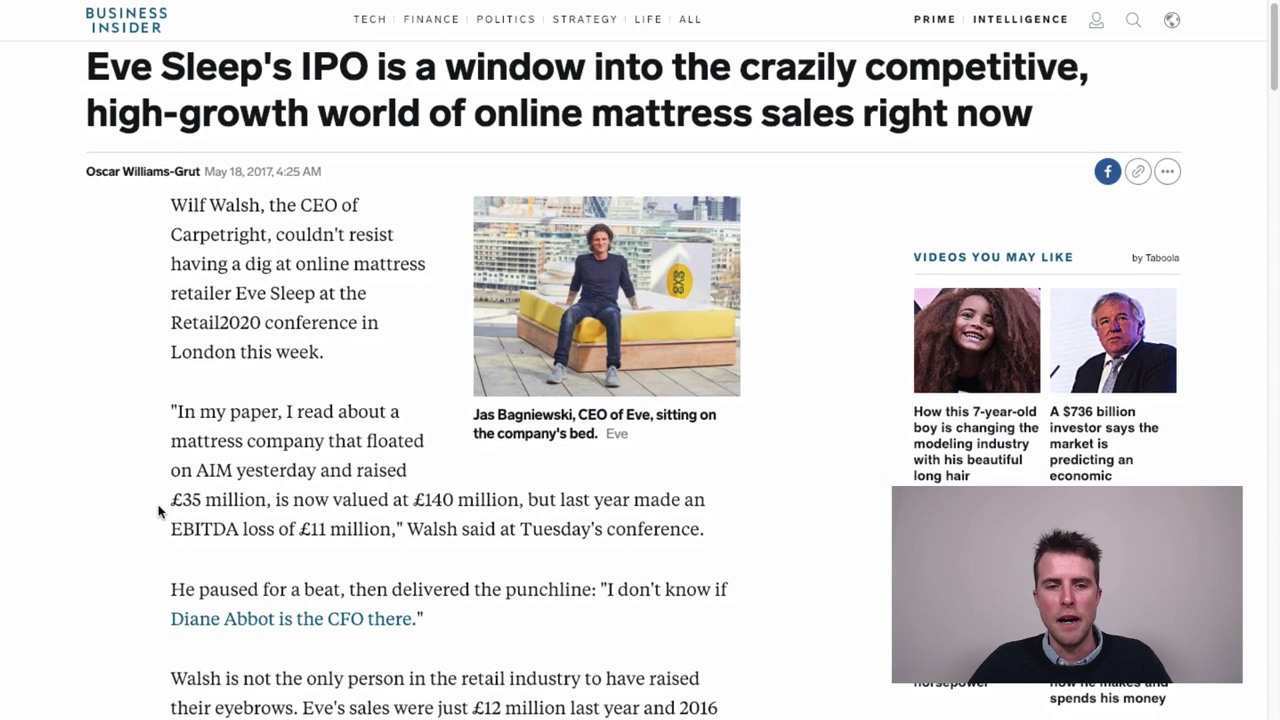
- Read the Business Insider article on Eve Sleep, highlighting the changes in average order value and customer acquisition cost
{"action": "scroll", "coordinate": [158, 513], "scroll_direction": "down", "scroll_amount": 2}
{"action": "scroll", "coordinate": [158, 513], "scroll_direction": "down", "scroll_amount": 4}
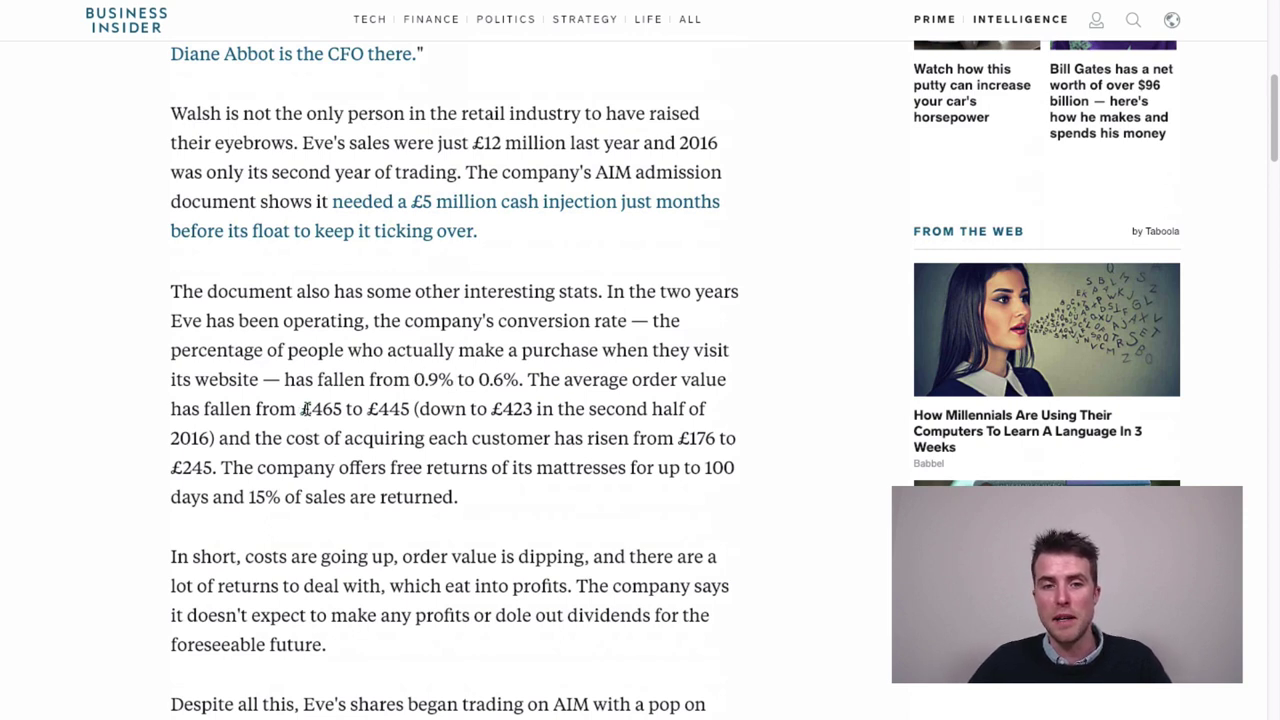
{"action": "left_click_drag", "start_coordinate": [300, 409], "coordinate": [411, 409]}
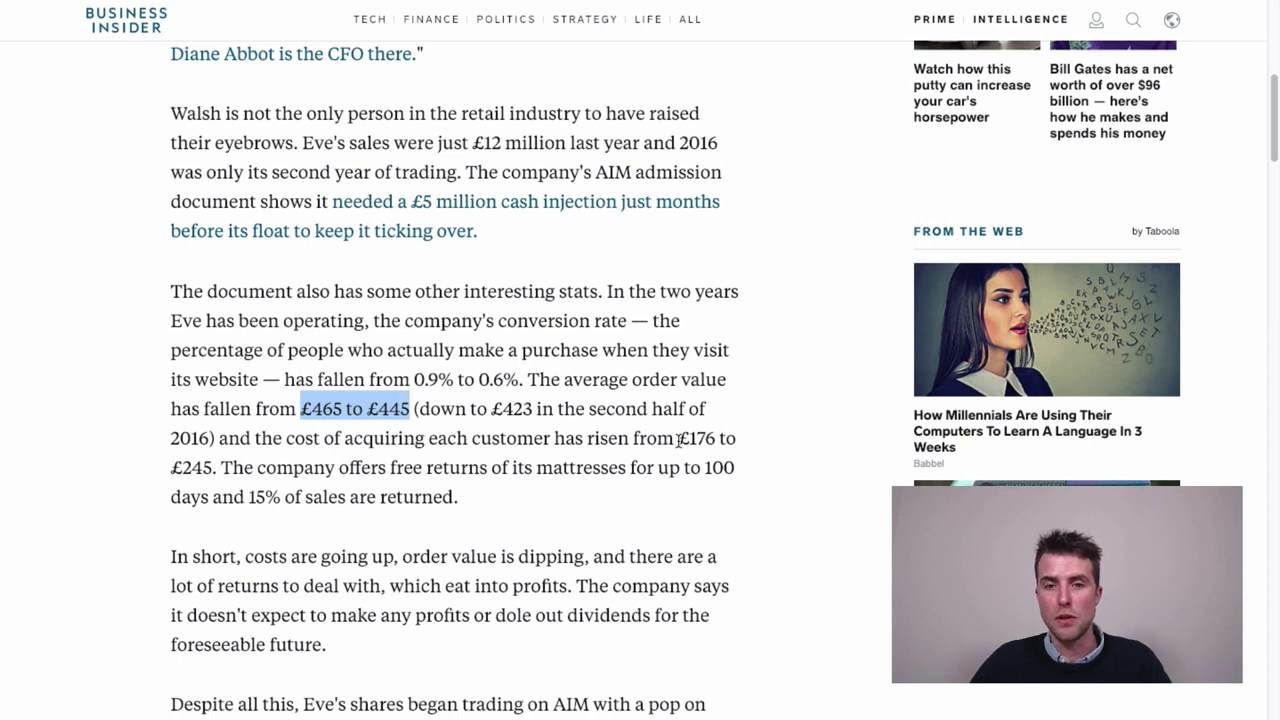
{"action": "left_click_drag", "start_coordinate": [679, 440], "coordinate": [213, 460]}
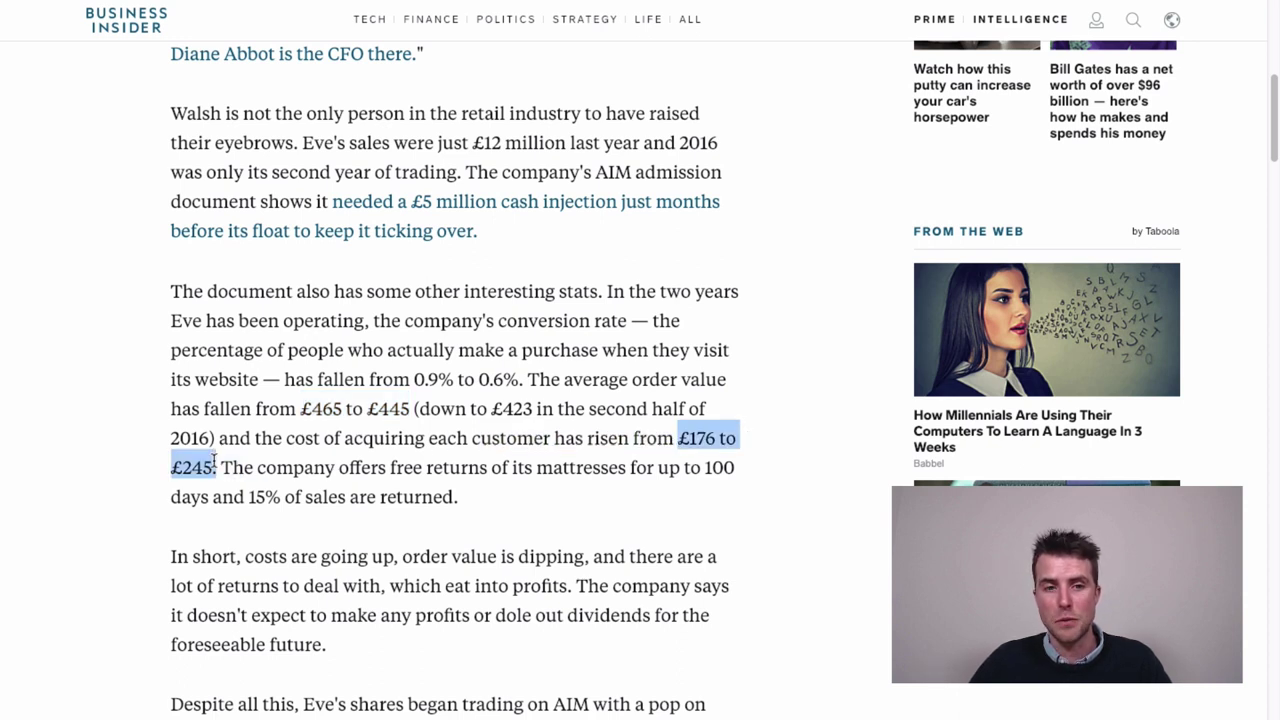
{"action": "left_click", "coordinate": [197, 458]}
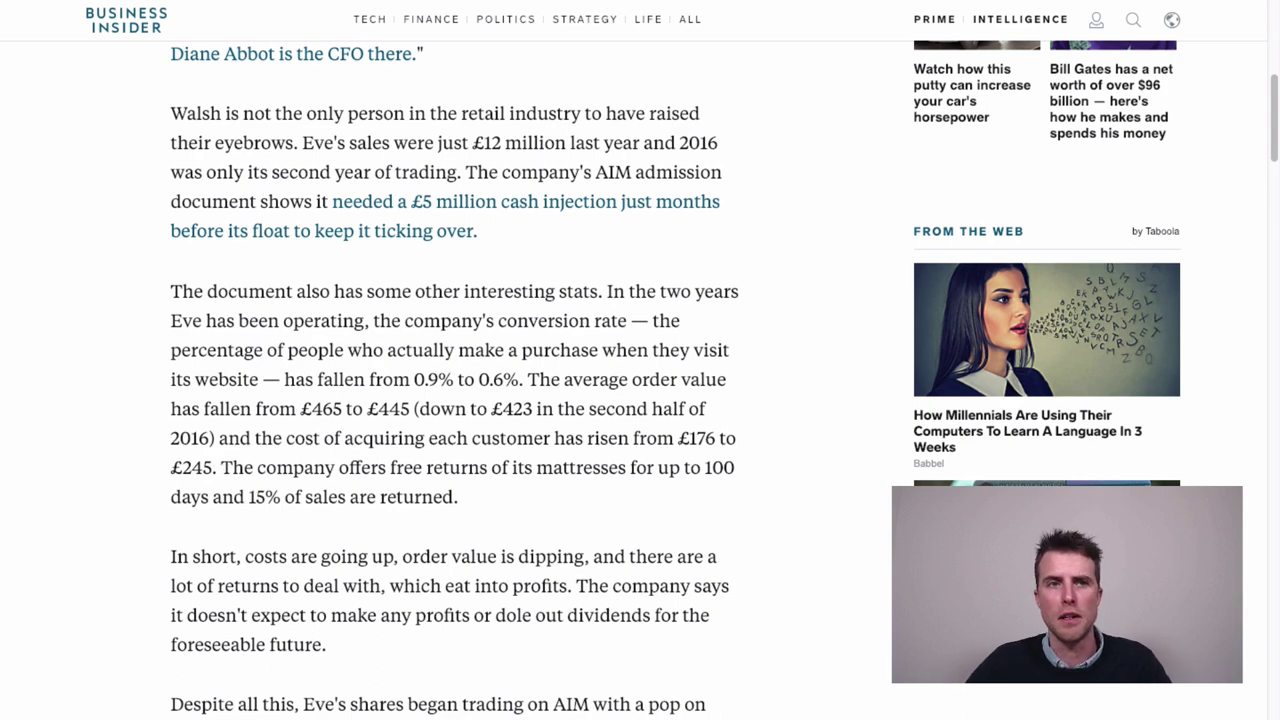
- Return to the SCOREBOARD - Purple spreadsheet and examine the CAC, revenue and profit of the "80% of profit" scenario
{"action": "key", "text": "ctrl+Tab"}
{"action": "left_click", "coordinate": [354, 491]}
{"action": "left_click", "coordinate": [272, 358]}
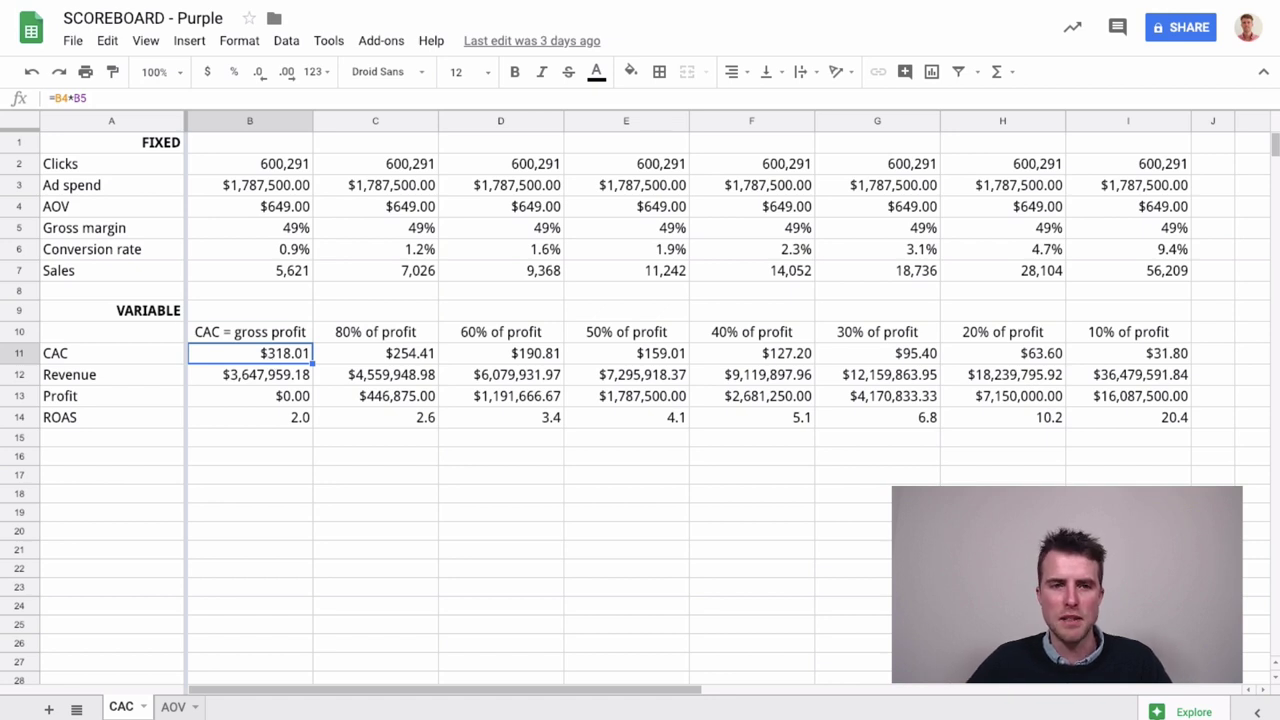
{"action": "key", "text": "Up"}
{"action": "key", "text": "Right"}
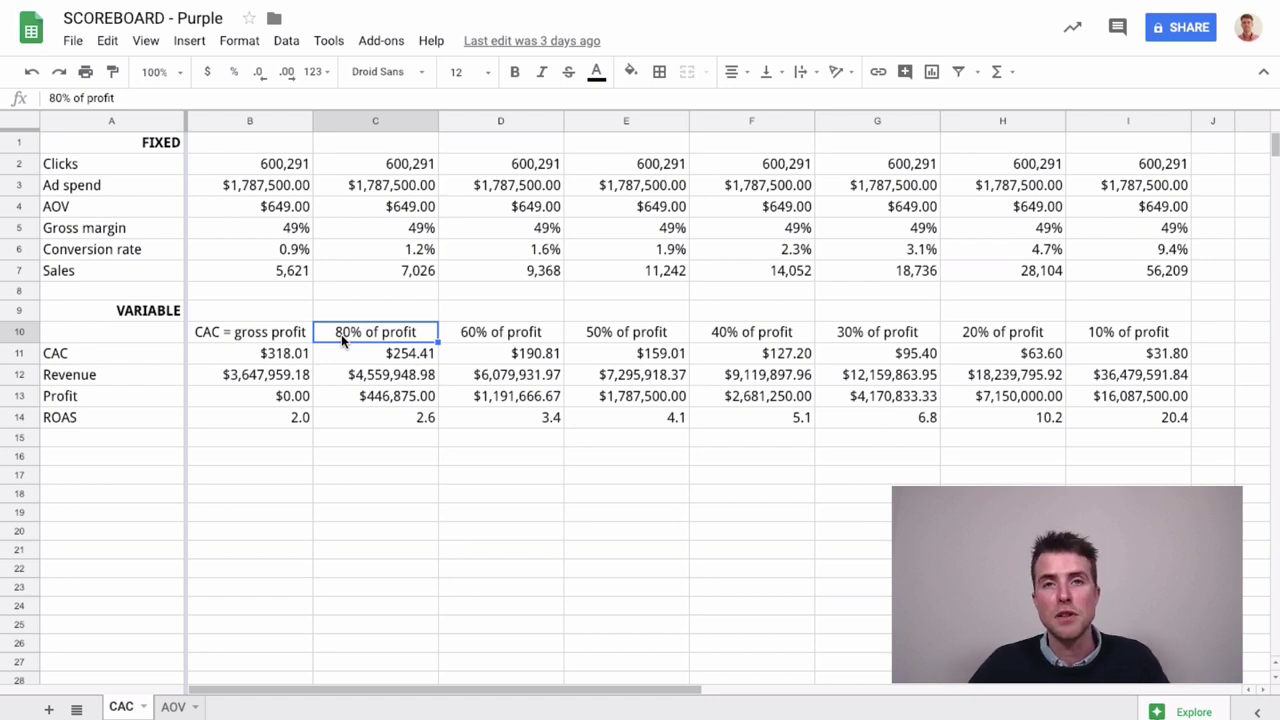
{"action": "key", "text": "Down"}
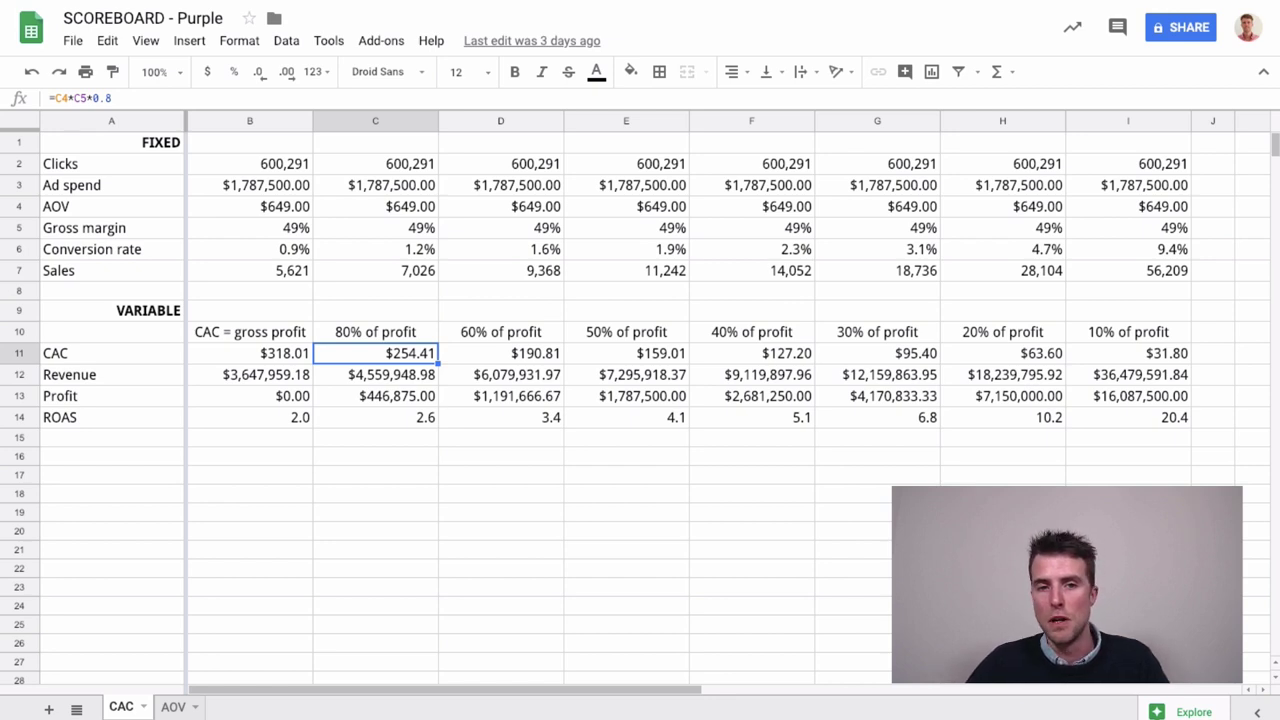
{"action": "key", "text": "Down"}
{"action": "key", "text": "Down"}
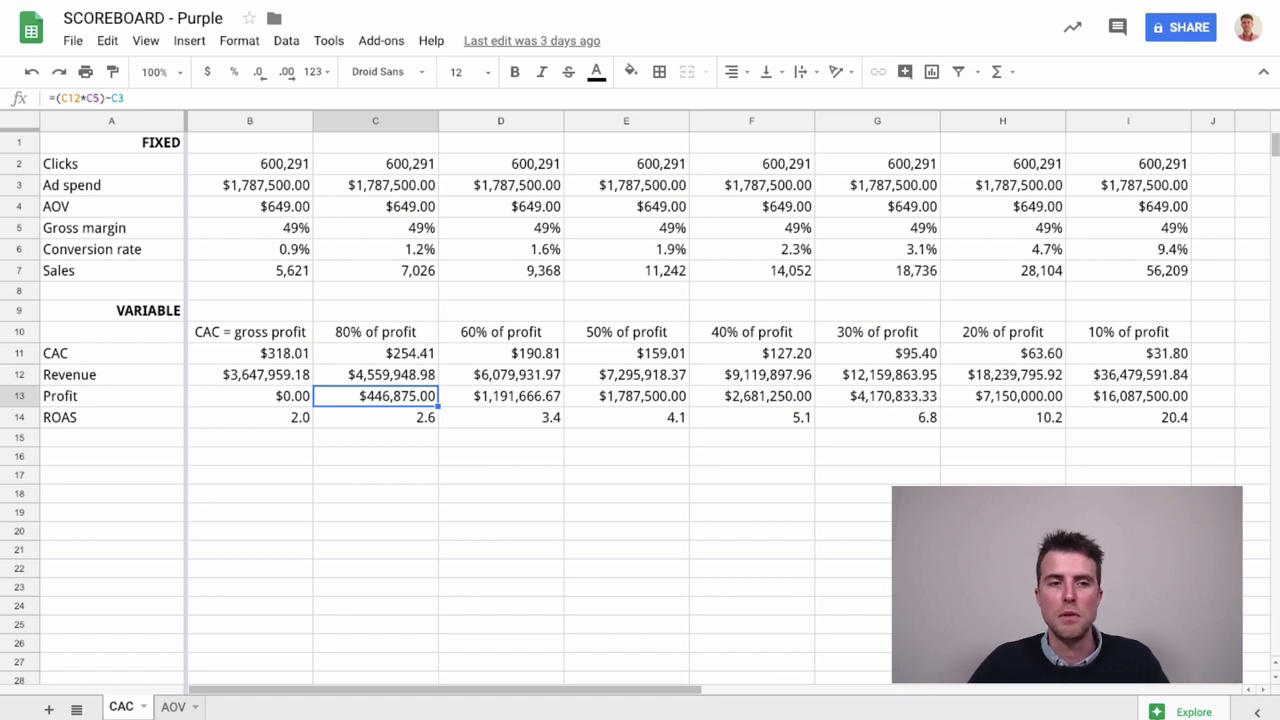
{"action": "key", "text": "Up"}
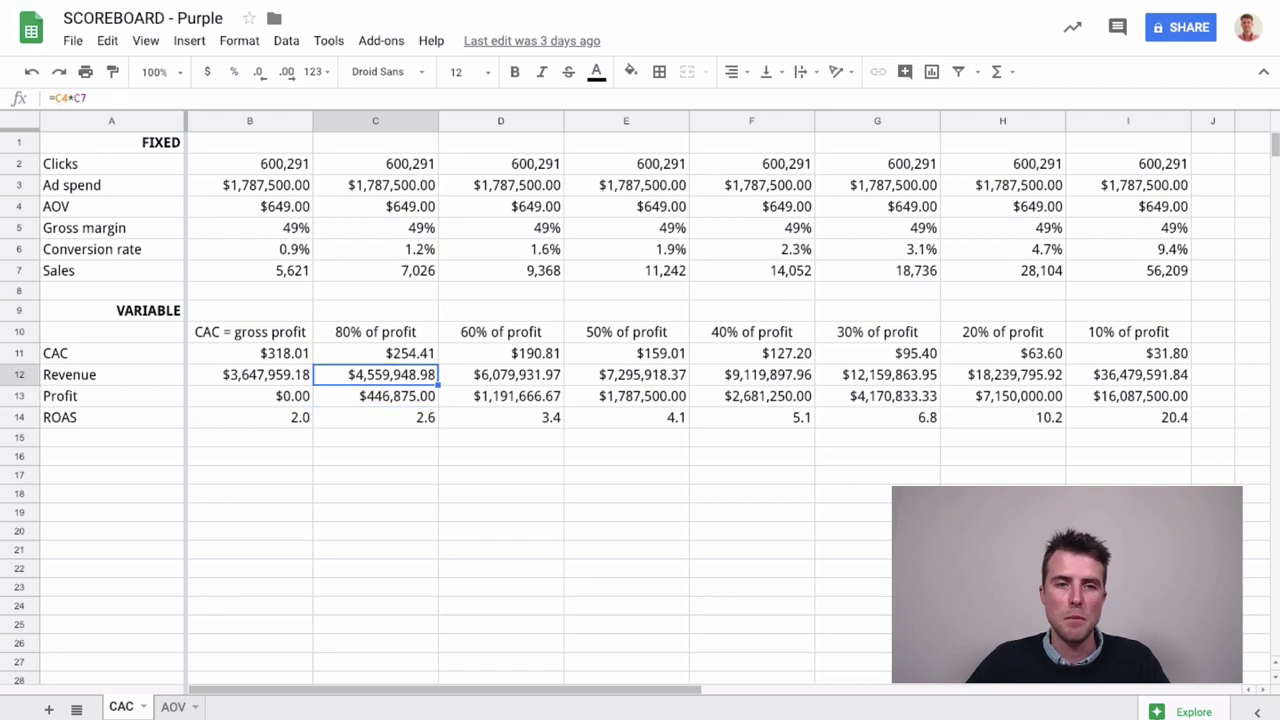
- Look across the scenario headings up to "40% of profit" and check the ROAS of the "50% of profit" scenario
{"action": "key", "text": "Up"}
{"action": "key", "text": "Right"}
{"action": "key", "text": "Up"}
{"action": "key", "text": "Right"}
{"action": "key", "text": "Right"}
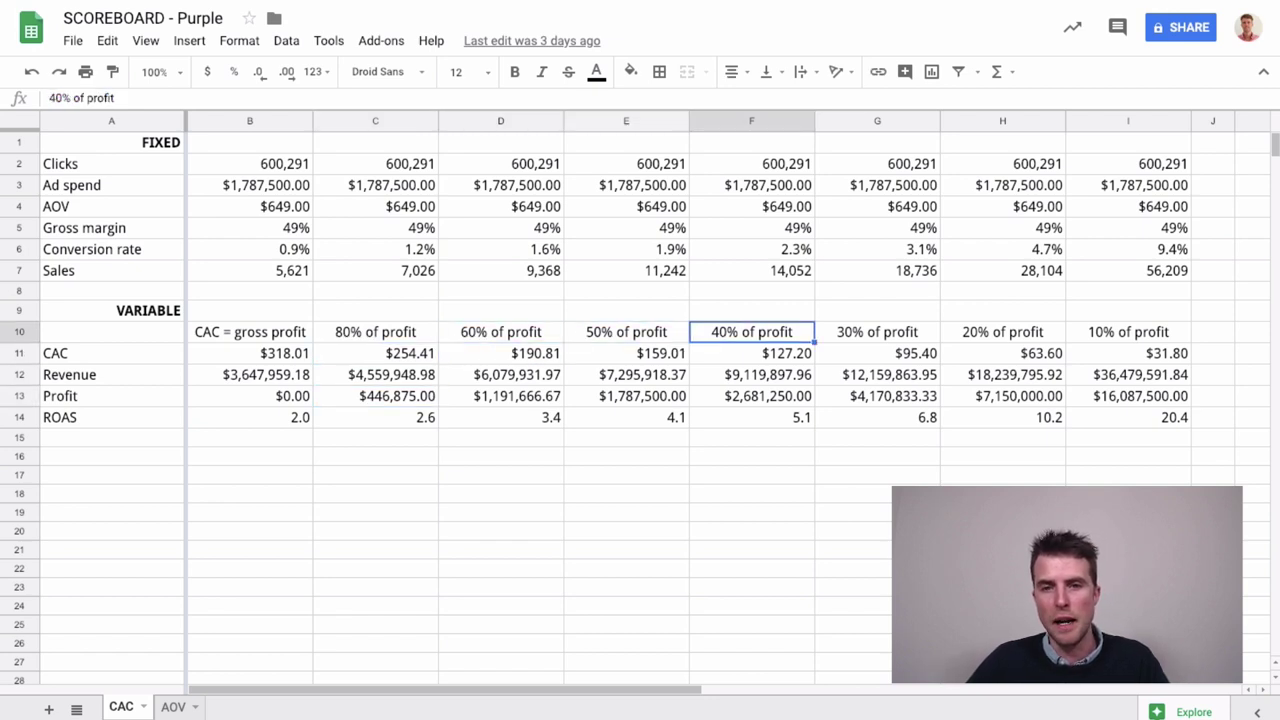
{"action": "key", "text": "Down"}
{"action": "key", "text": "Down"}
{"action": "key", "text": "Left"}
{"action": "key", "text": "Down"}
{"action": "key", "text": "Down"}
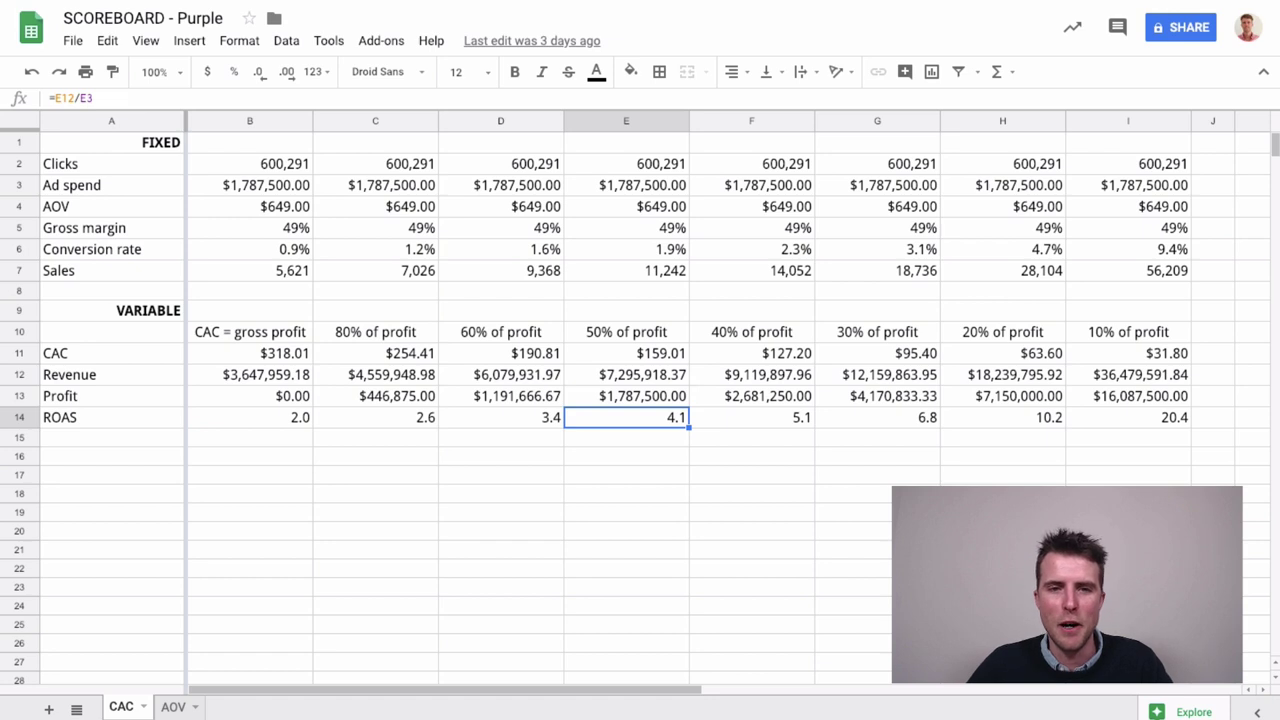
- Examine the CAC, revenue and profit figures of the "50% of profit" scenario
{"action": "key", "text": "Up"}
{"action": "key", "text": "Up"}
{"action": "key", "text": "Up"}
{"action": "key", "text": "Up"}
{"action": "key", "text": "Down"}
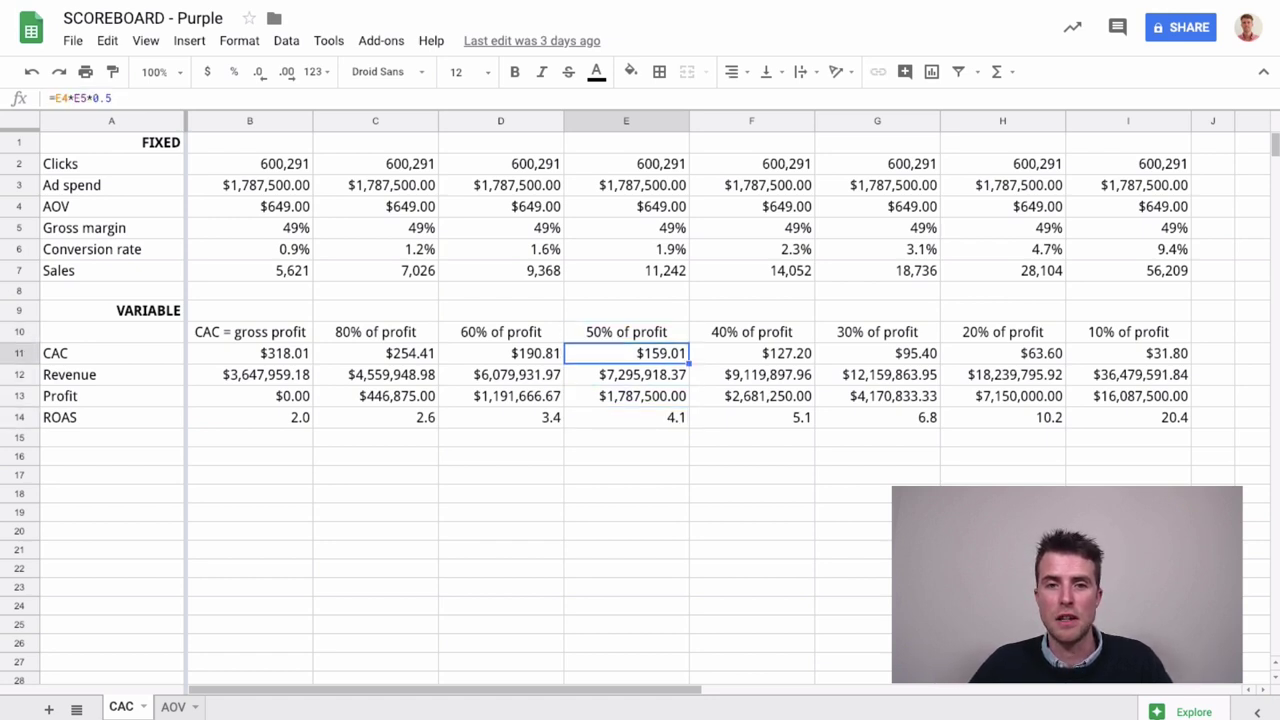
{"action": "key", "text": "Down"}
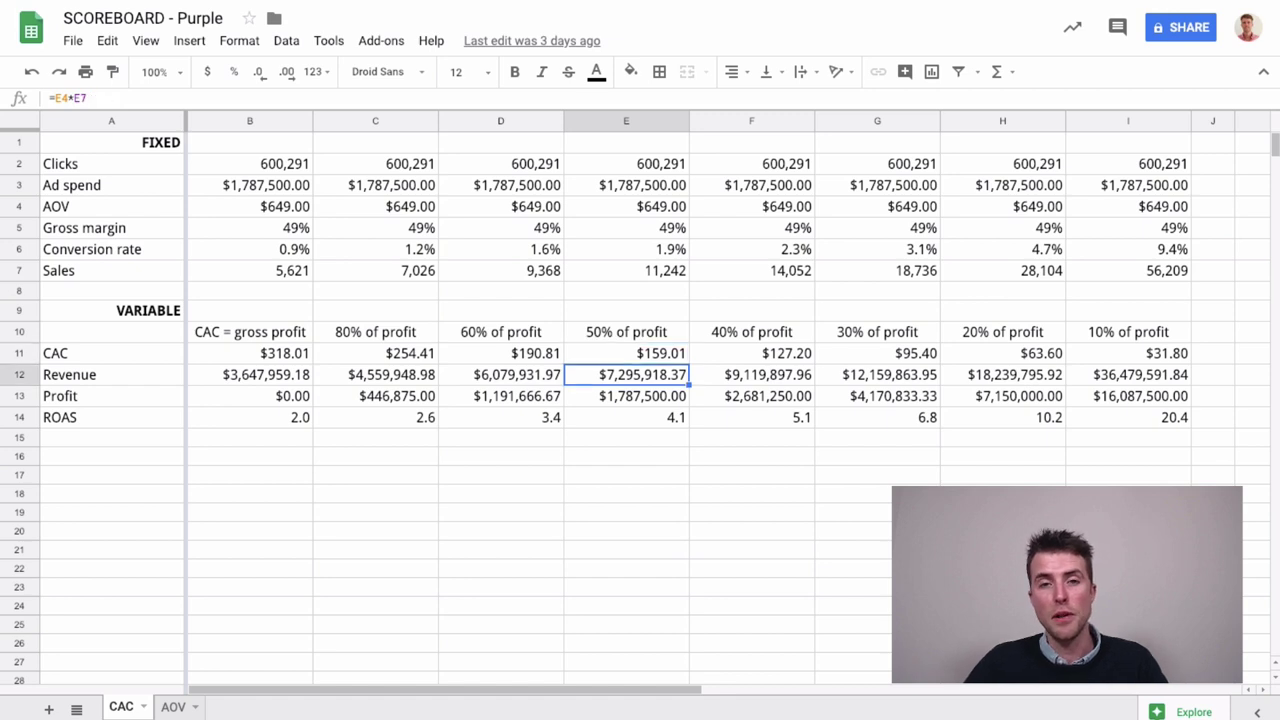
{"action": "key", "text": "Down"}
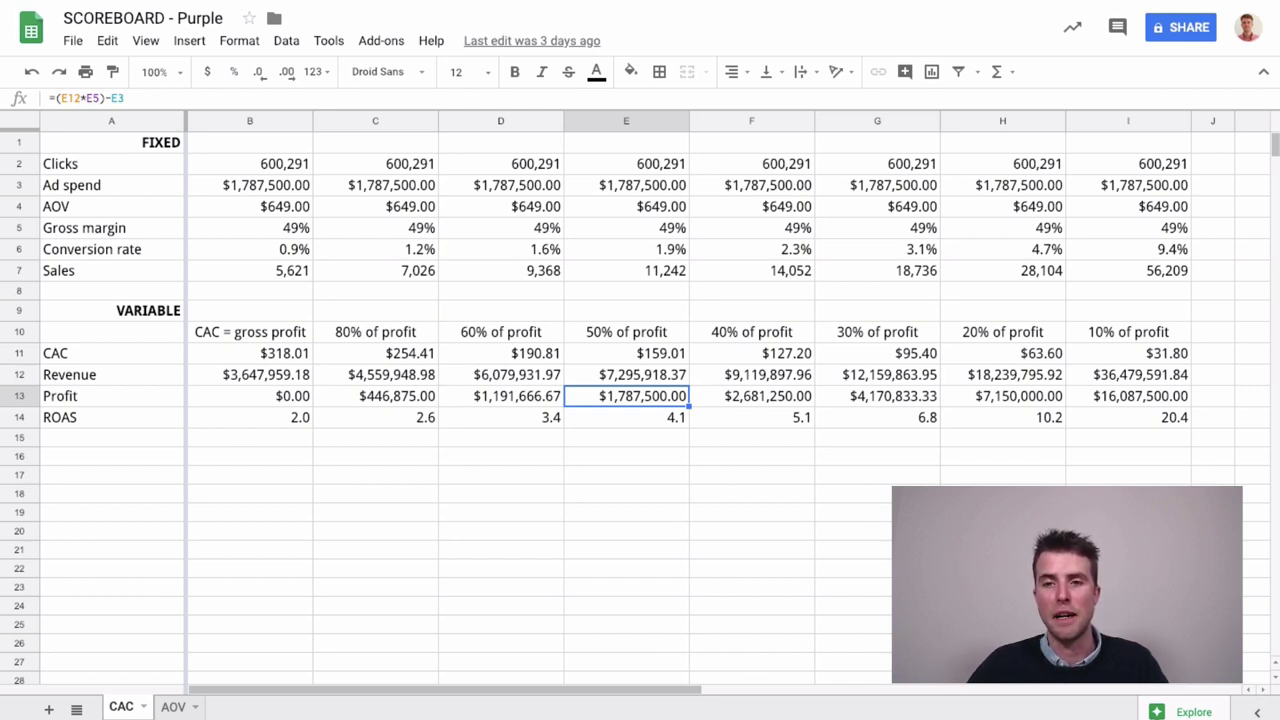
- Compare the revenue of the "40% of profit" scenario with the CAC-to-ROAS figures of the "30% of profit" scenario
{"action": "left_click", "coordinate": [767, 378]}
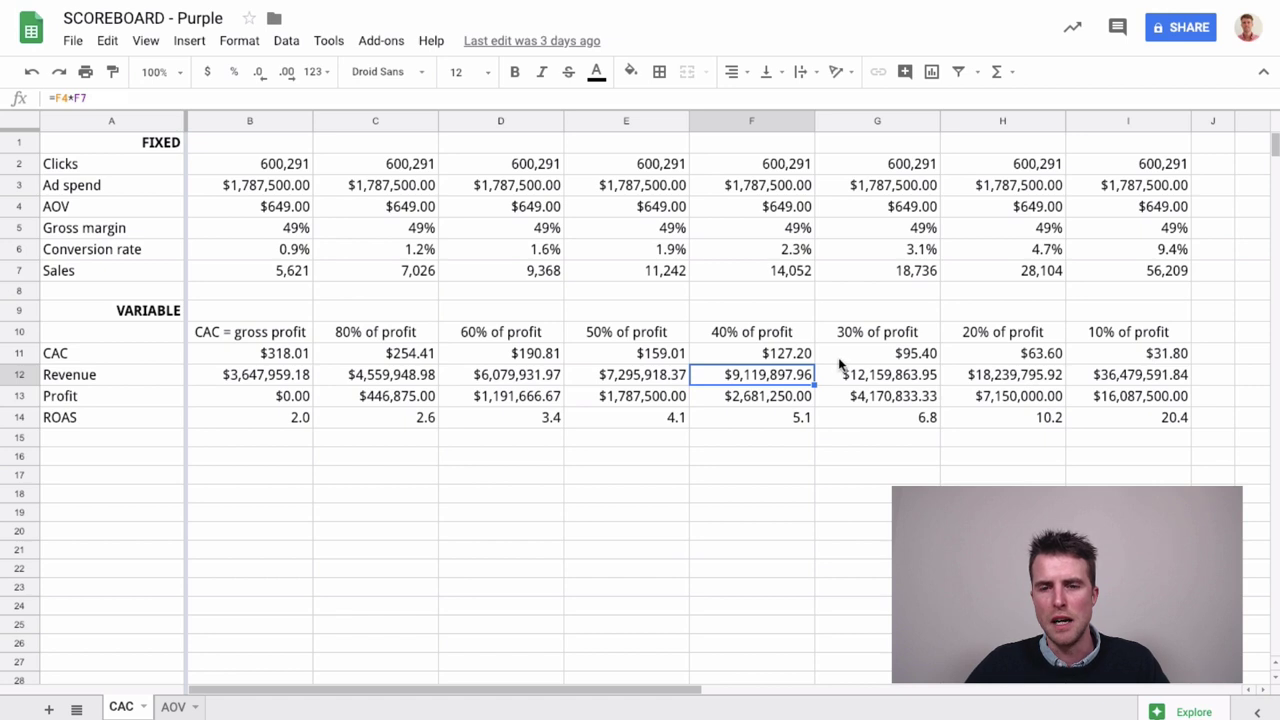
{"action": "left_click_drag", "start_coordinate": [1177, 356], "coordinate": [896, 418]}
{"action": "left_click", "coordinate": [882, 375]}
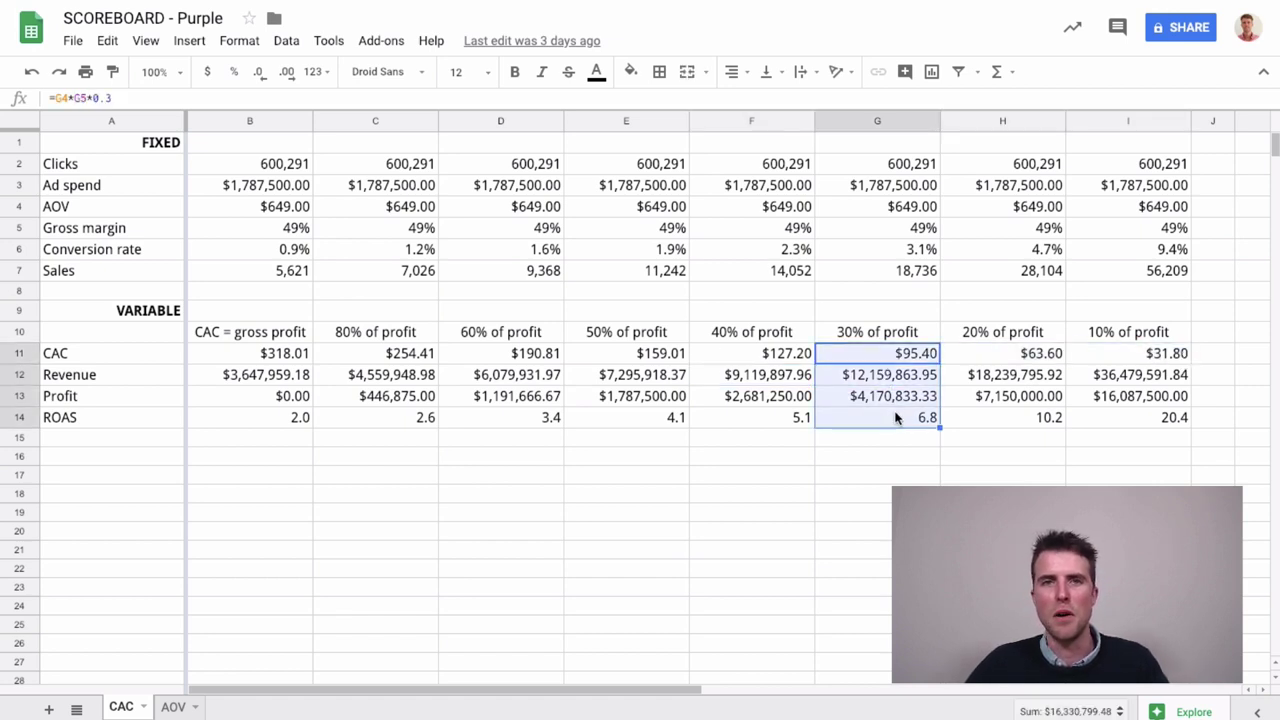
{"action": "left_click", "coordinate": [730, 514]}
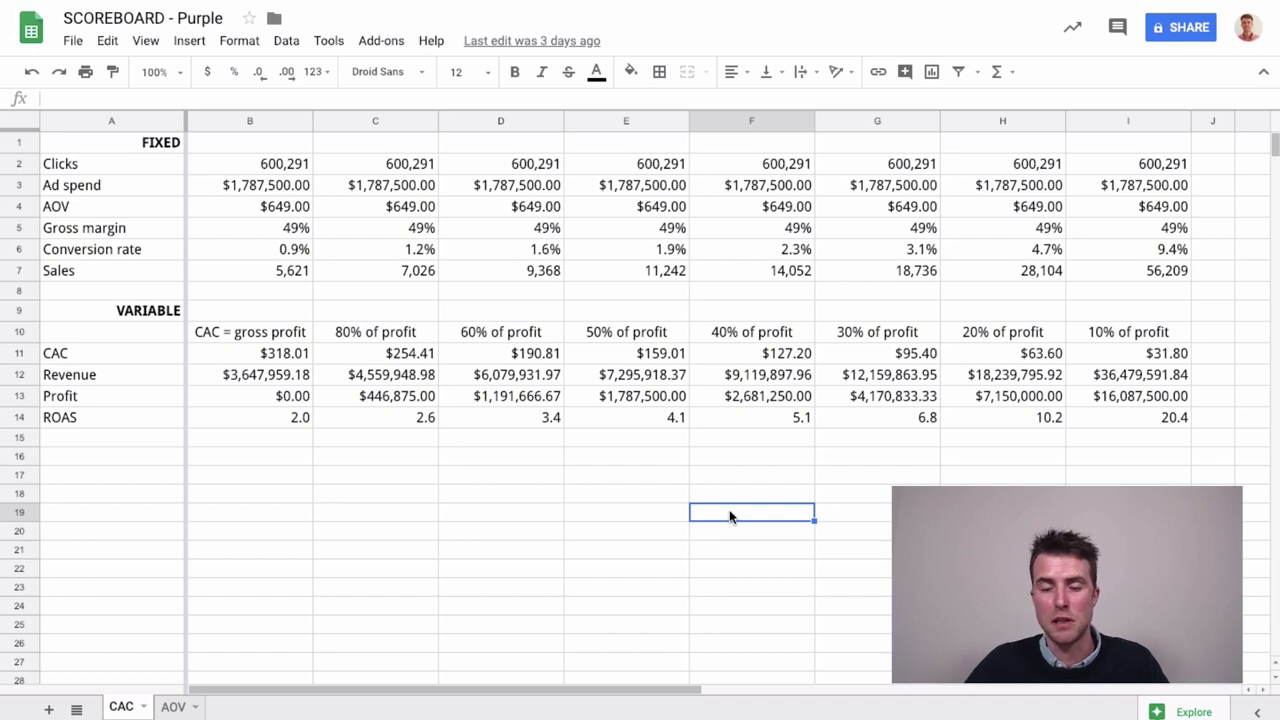
{"action": "key", "text": "Up"}
{"action": "key", "text": "Up"}
{"action": "key", "text": "Up"}
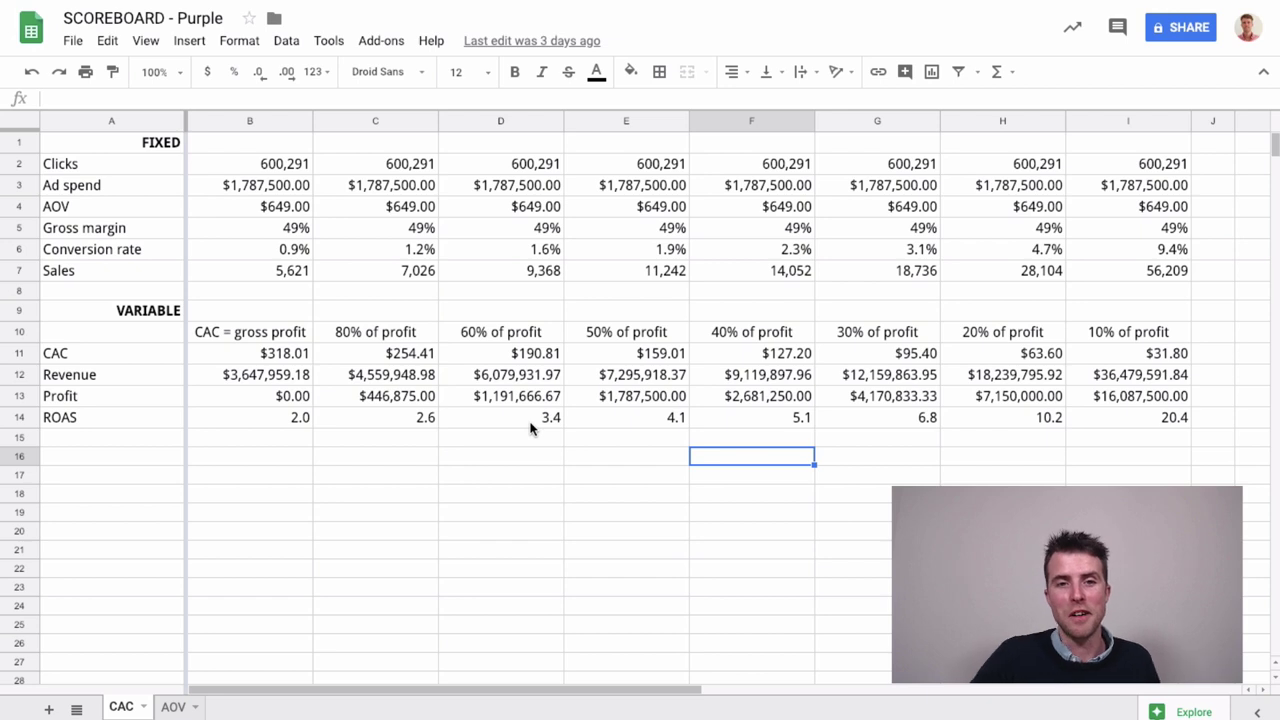
- Check the "60% of profit" scenario, then open the AOV sheet and look through its increases up to the +70% AOV
{"action": "left_click", "coordinate": [505, 335]}
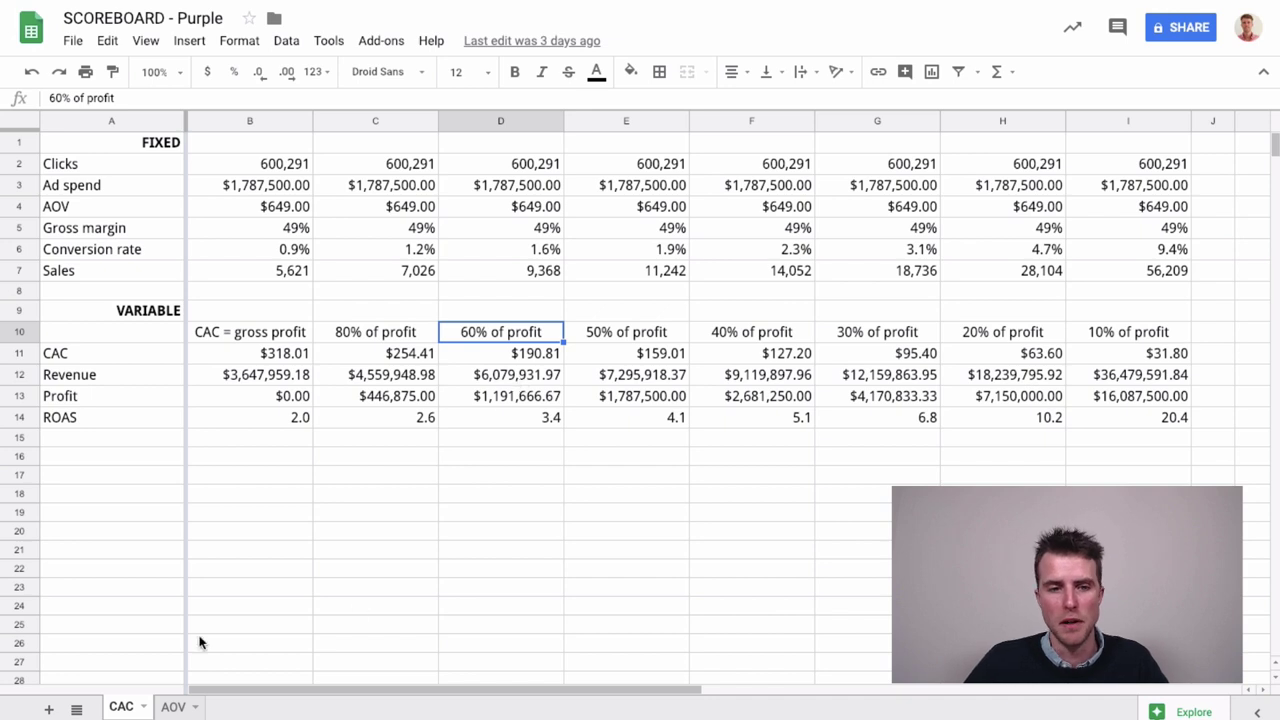
{"action": "left_click", "coordinate": [173, 706]}
{"action": "left_click", "coordinate": [404, 318]}
{"action": "key", "text": "Right"}
{"action": "key", "text": "Right"}
{"action": "key", "text": "Right"}
{"action": "key", "text": "Right"}
{"action": "key", "text": "Right"}
{"action": "key", "text": "Right"}
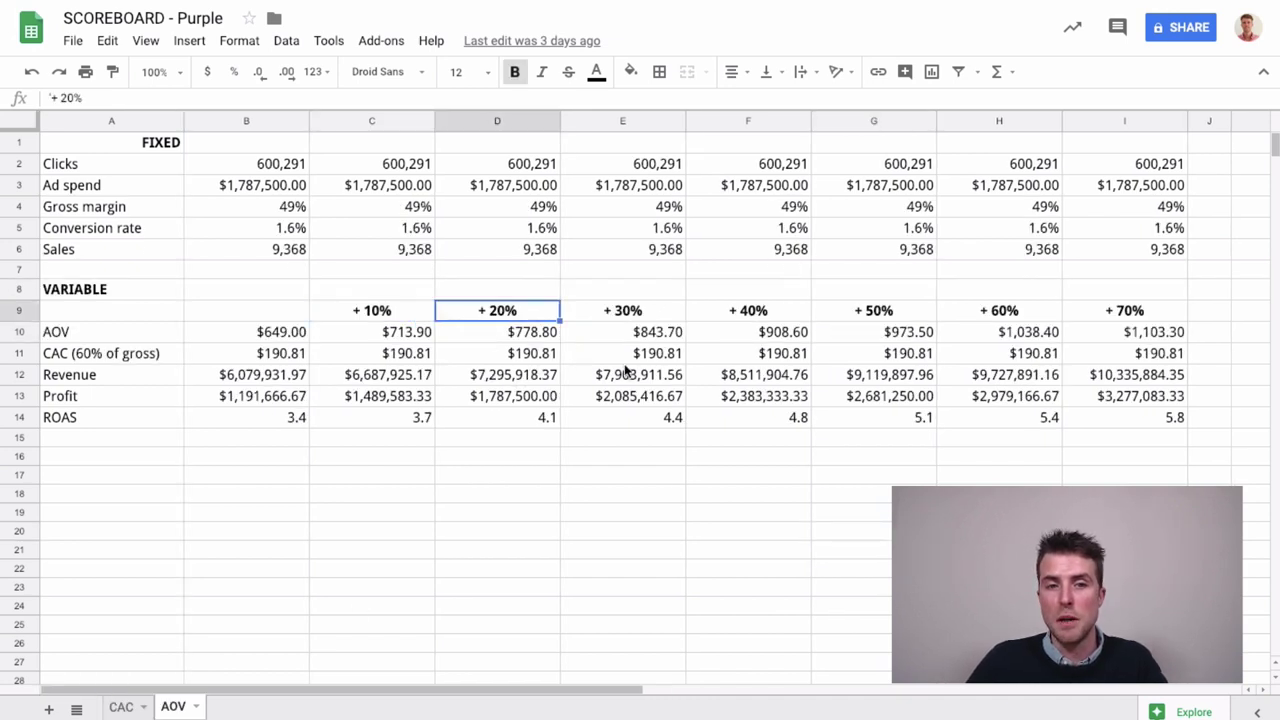
{"action": "key", "text": "Down"}
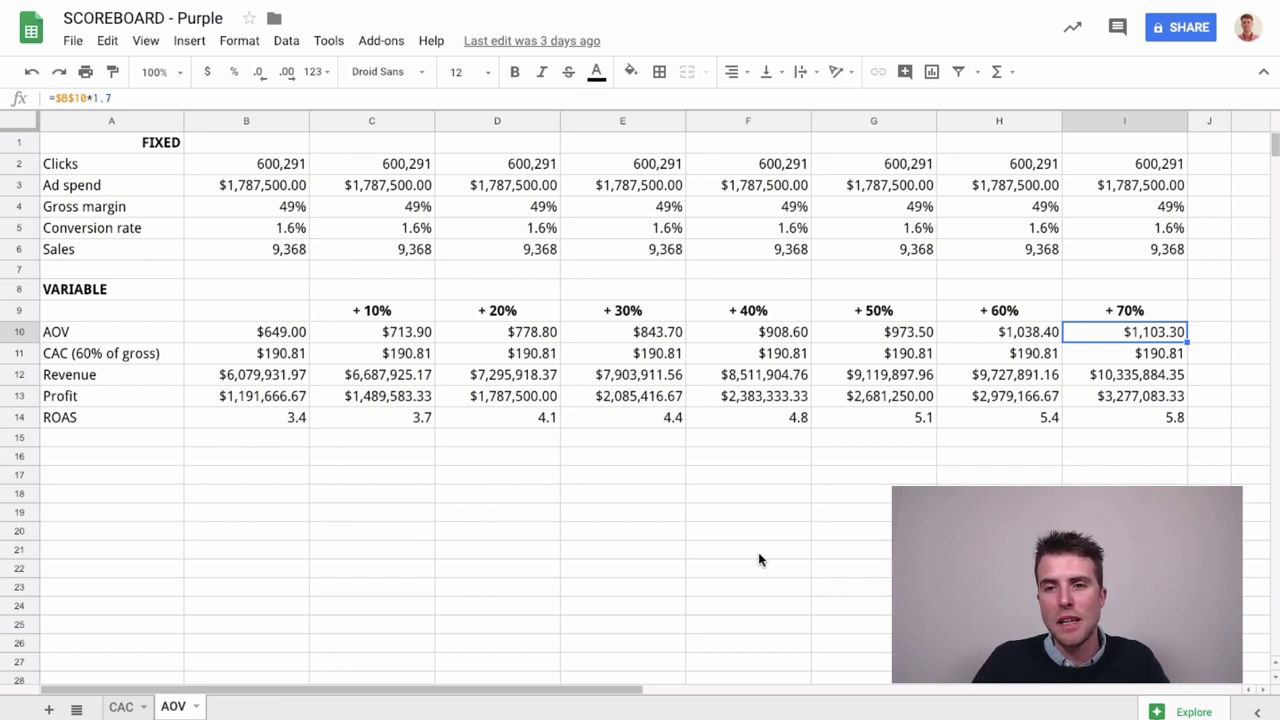
- Compare the AOV increase scenarios between +30% and +60%
{"action": "key", "text": "Left"}
{"action": "key", "text": "Up"}
{"action": "key", "text": "Left"}
{"action": "key", "text": "Left"}
{"action": "key", "text": "Left"}
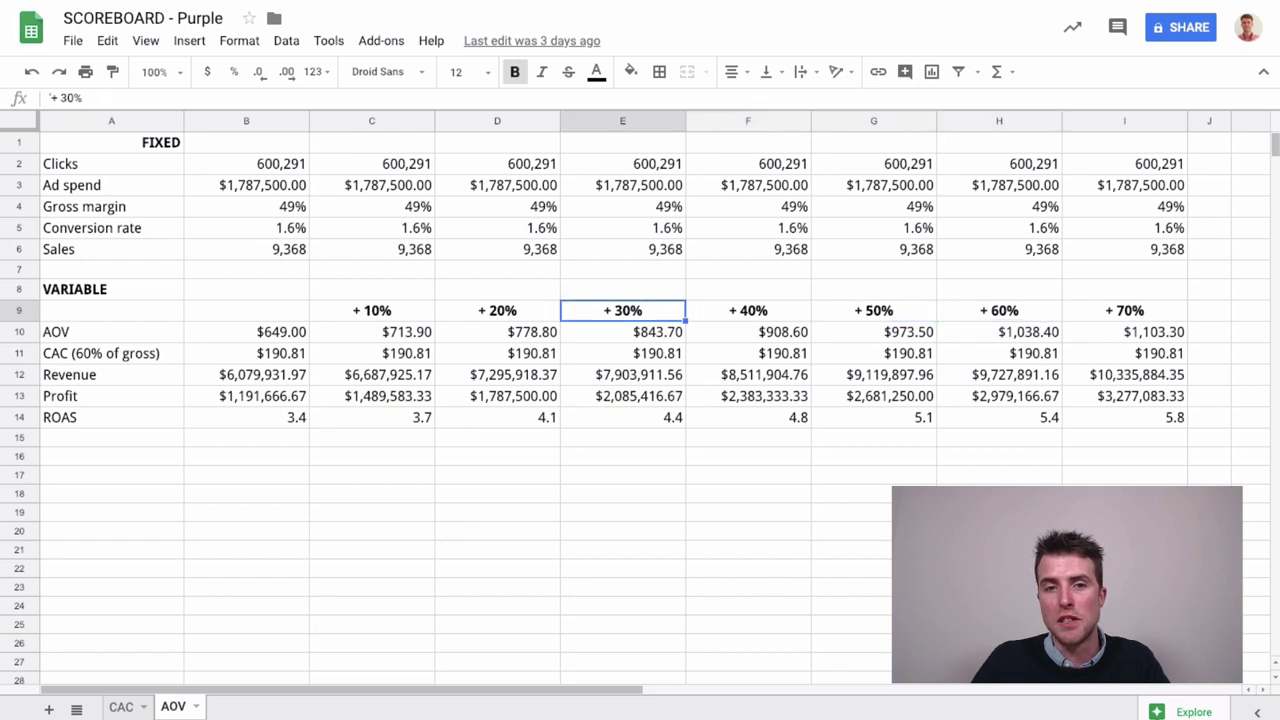
{"action": "key", "text": "Right"}
{"action": "key", "text": "Right"}
{"action": "key", "text": "Right"}
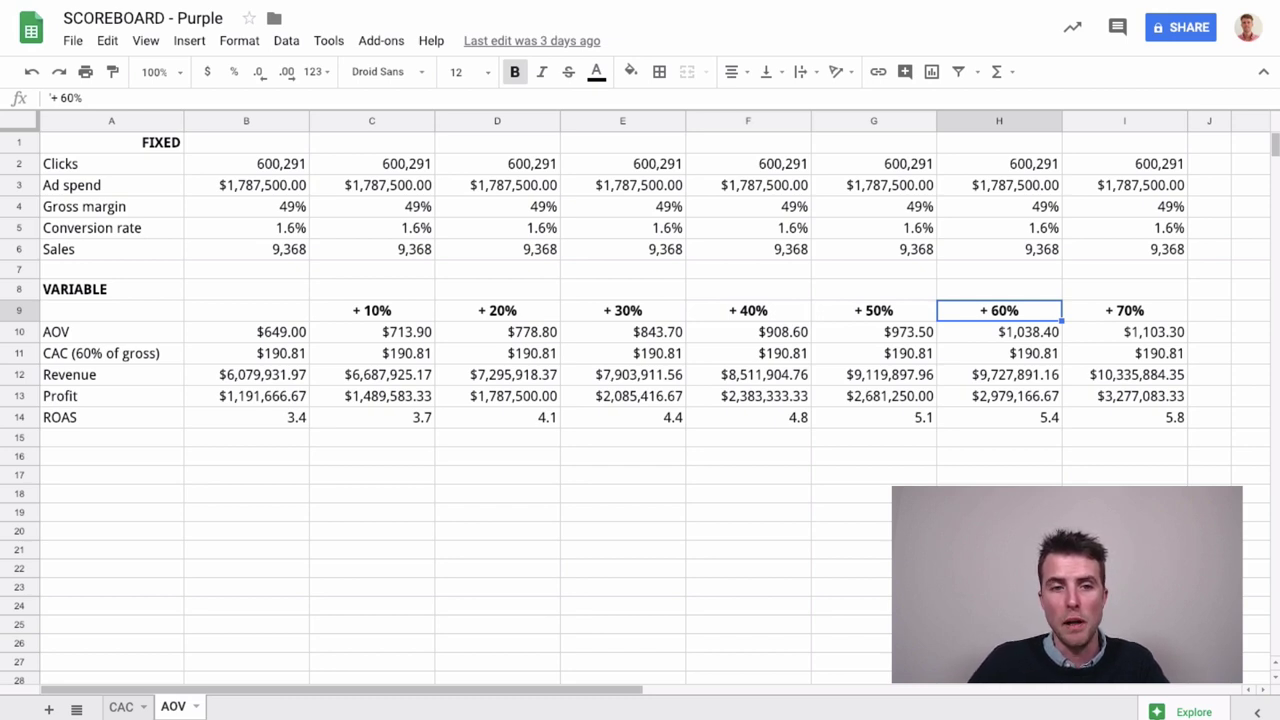
- Examine the baseline AOV and the "CAC (60% of gross)" value in the first scenario column
{"action": "key", "text": "Left"}
{"action": "key", "text": "Left"}
{"action": "key", "text": "Left"}
{"action": "key", "text": "Left"}
{"action": "key", "text": "Left"}
{"action": "key", "text": "Left"}
{"action": "key", "text": "Down"}
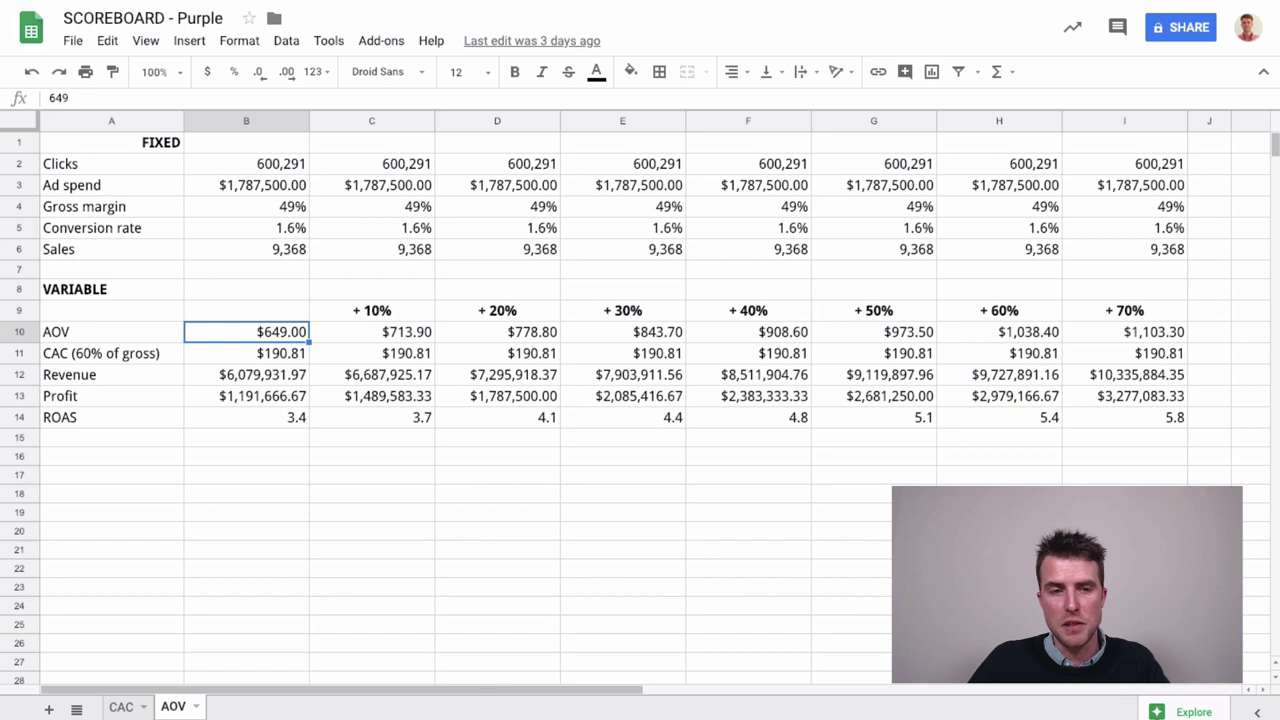
{"action": "key", "text": "Down"}
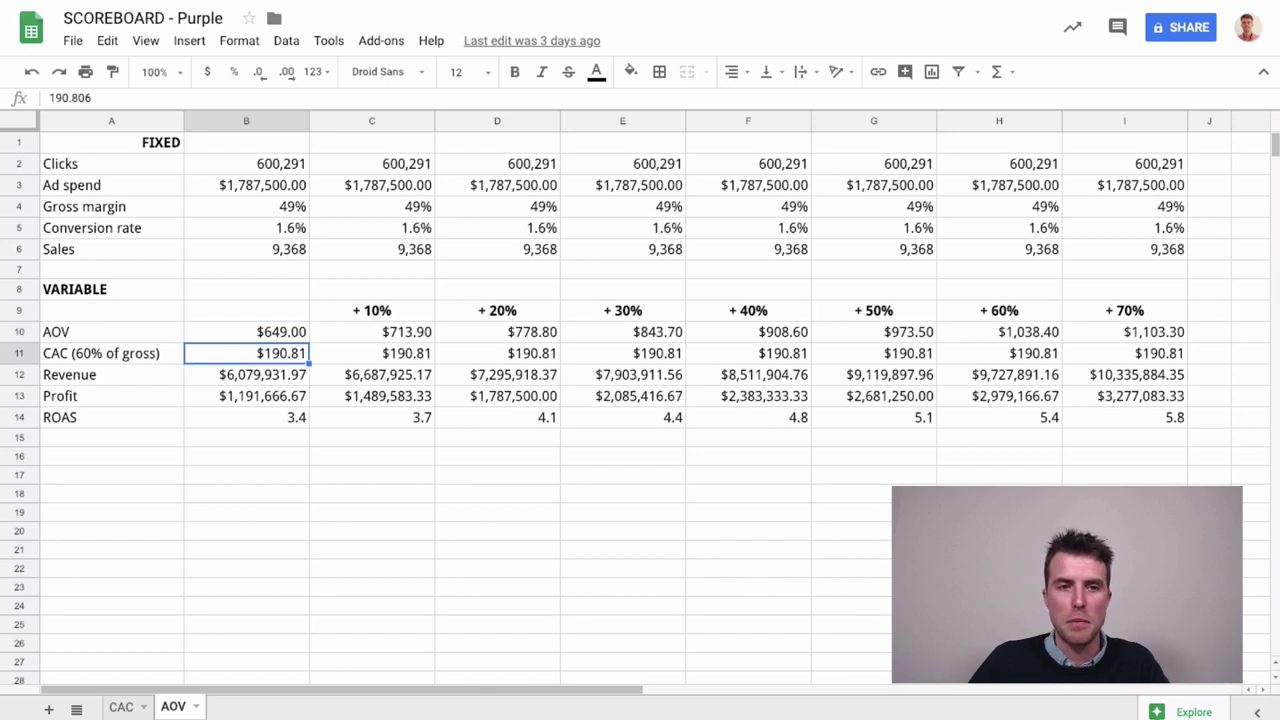
- Compare the CAC (60% of gross) values between the baseline column and the +30% AOV scenario
{"action": "key", "text": "Right"}
{"action": "key", "text": "Right"}
{"action": "key", "text": "Right"}
{"action": "key", "text": "Right"}
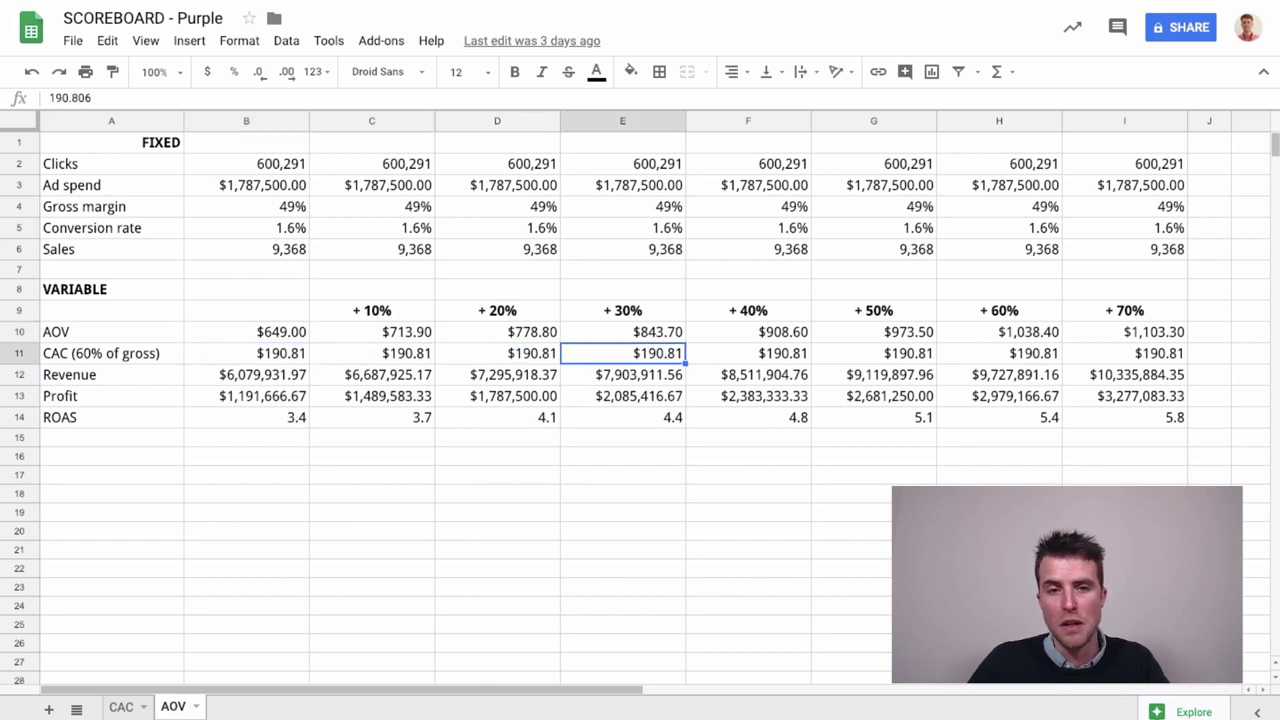
{"action": "key", "text": "Left"}
{"action": "key", "text": "Left"}
{"action": "key", "text": "Left"}
{"action": "key", "text": "Left"}
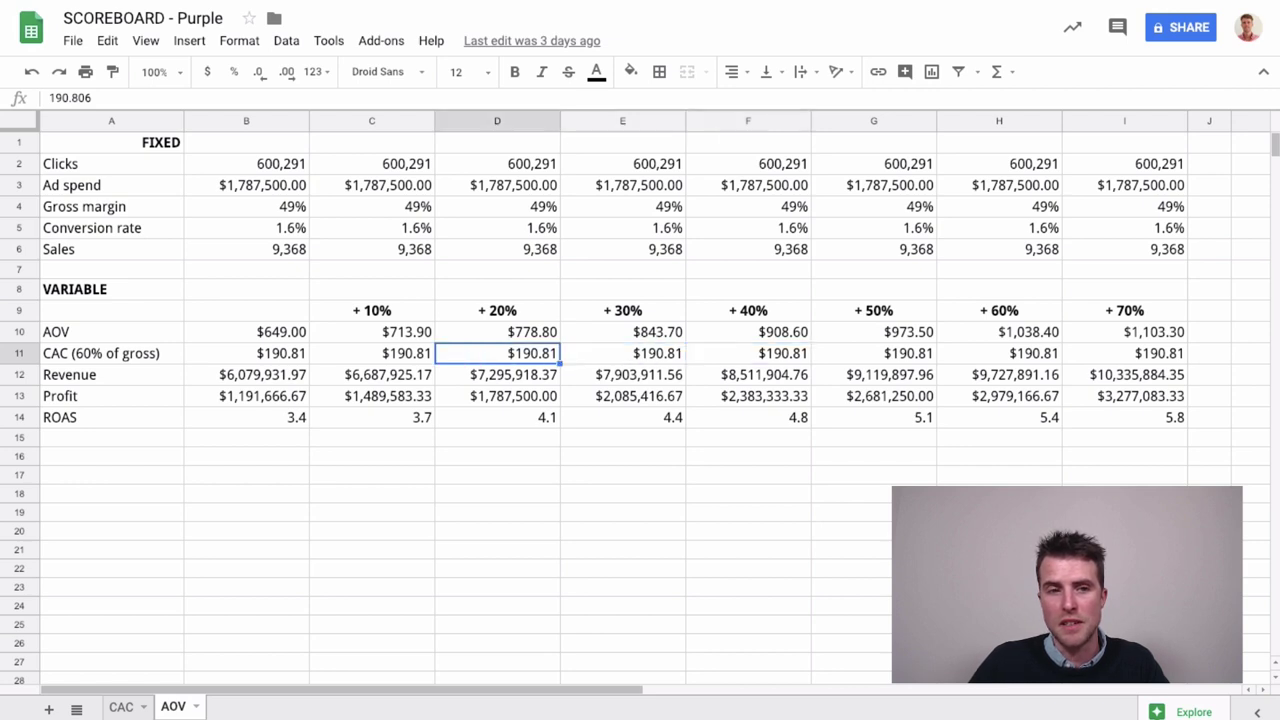
- Check the CAC (60% of gross) row across to the +70% AOV scenario and return to the baseline column
{"action": "key", "text": "Right"}
{"action": "key", "text": "Right"}
{"action": "key", "text": "Right"}
{"action": "key", "text": "Right"}
{"action": "key", "text": "Right"}
{"action": "key", "text": "Right"}
{"action": "key", "text": "Right"}
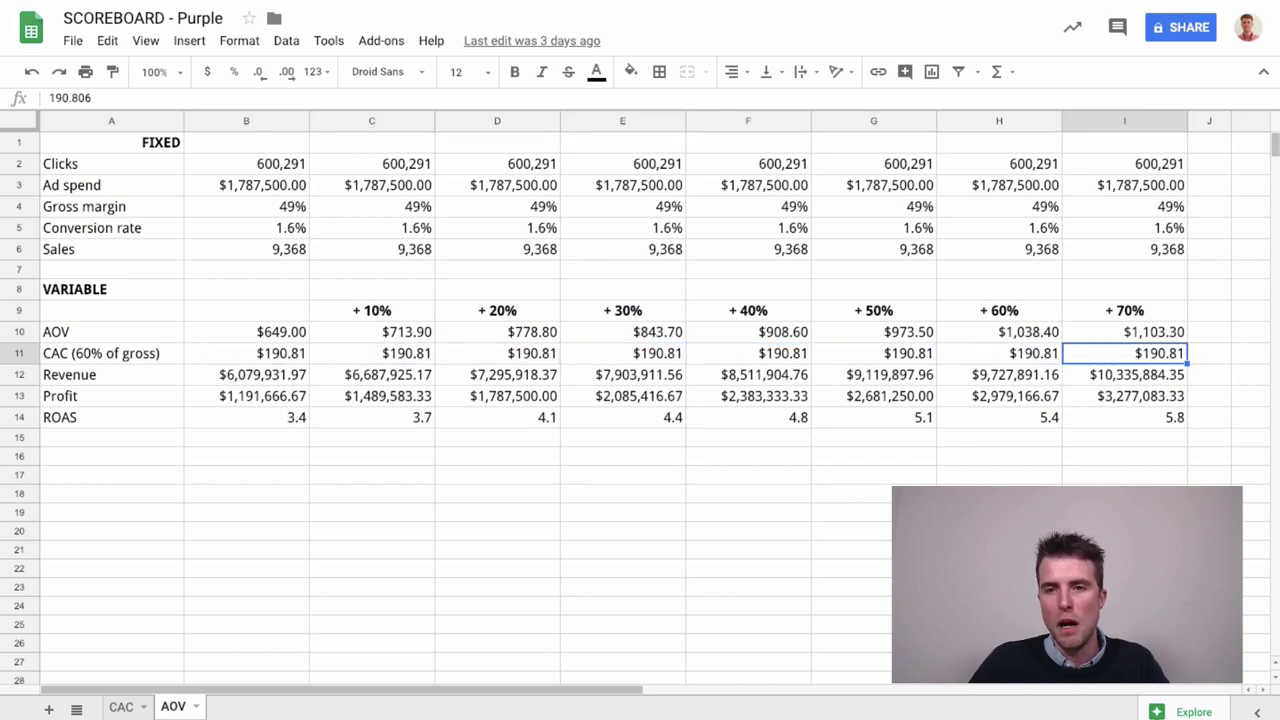
{"action": "key", "text": "Left"}
{"action": "key", "text": "Left"}
{"action": "key", "text": "Left"}
{"action": "key", "text": "Left"}
{"action": "key", "text": "Left"}
{"action": "key", "text": "Left"}
{"action": "key", "text": "Left"}
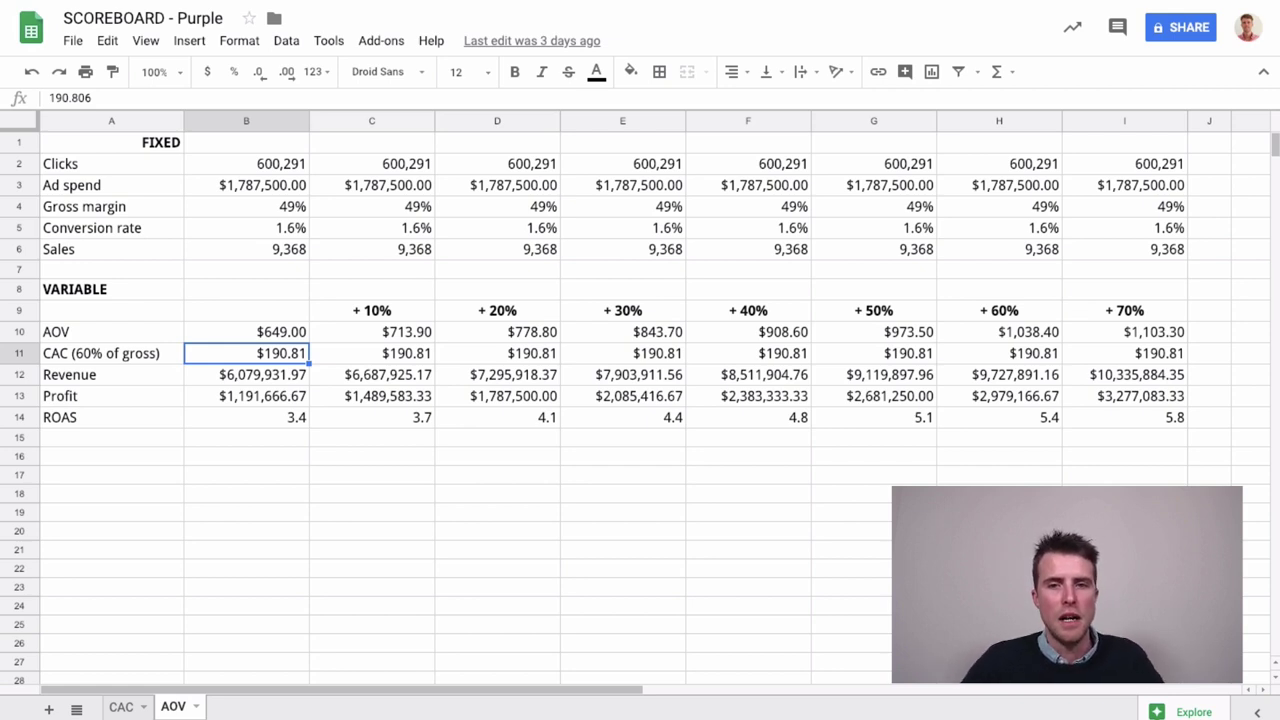
- Compare the revenue figures from the baseline column through the +60% AOV scenario
{"action": "left_click", "coordinate": [246, 374]}
{"action": "left_click", "coordinate": [497, 374]}
{"action": "left_click", "coordinate": [497, 396]}
{"action": "left_click", "coordinate": [497, 374]}
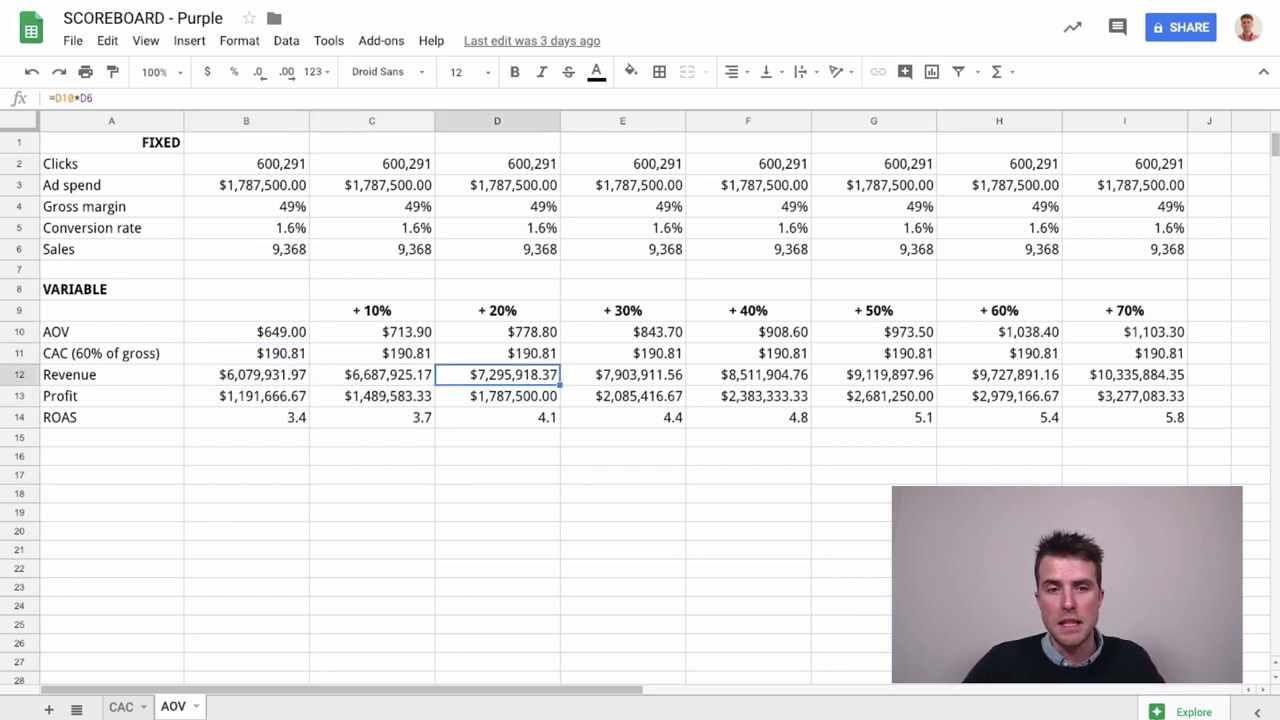
{"action": "left_click", "coordinate": [622, 374]}
{"action": "left_click", "coordinate": [747, 374]}
{"action": "left_click", "coordinate": [873, 374]}
{"action": "left_click", "coordinate": [998, 374]}
- Compare the profit figures of the AOV scenarios from +70% back down to +10%
{"action": "left_click", "coordinate": [998, 396]}
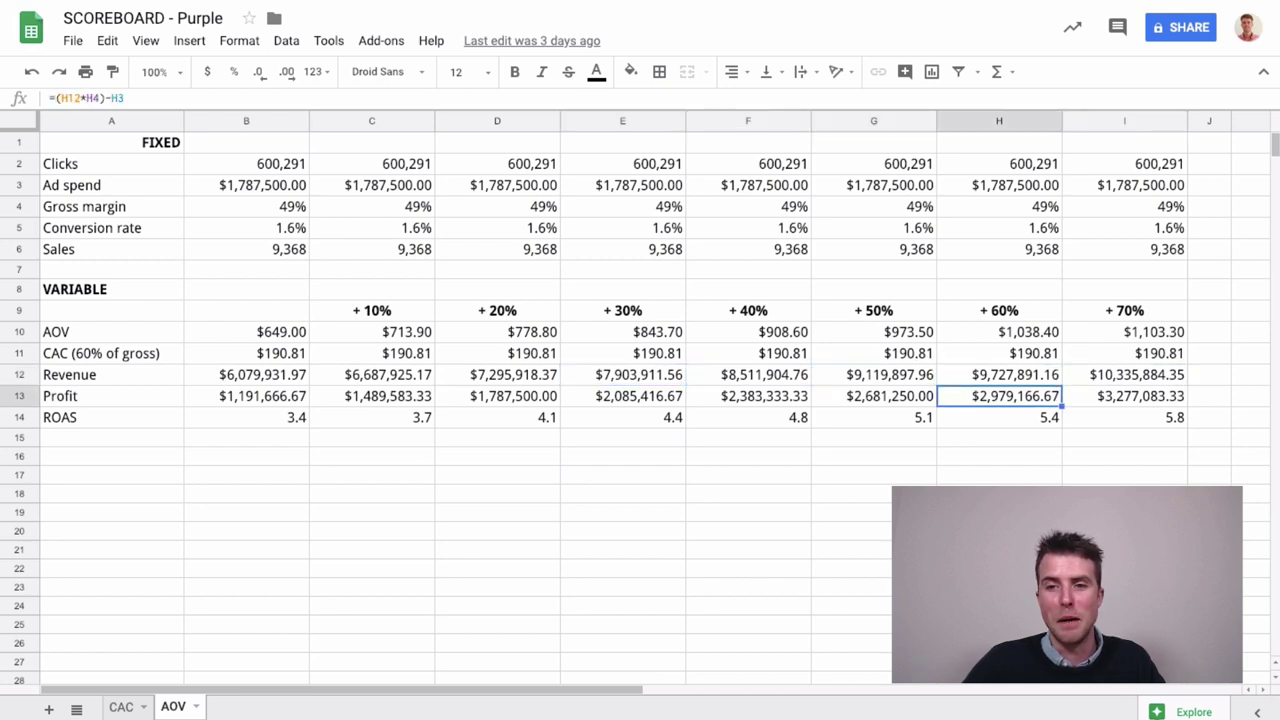
{"action": "left_click", "coordinate": [1124, 396]}
{"action": "left_click", "coordinate": [998, 396]}
{"action": "left_click", "coordinate": [873, 396]}
{"action": "left_click", "coordinate": [747, 396]}
{"action": "left_click", "coordinate": [497, 396]}
{"action": "left_click", "coordinate": [371, 396]}
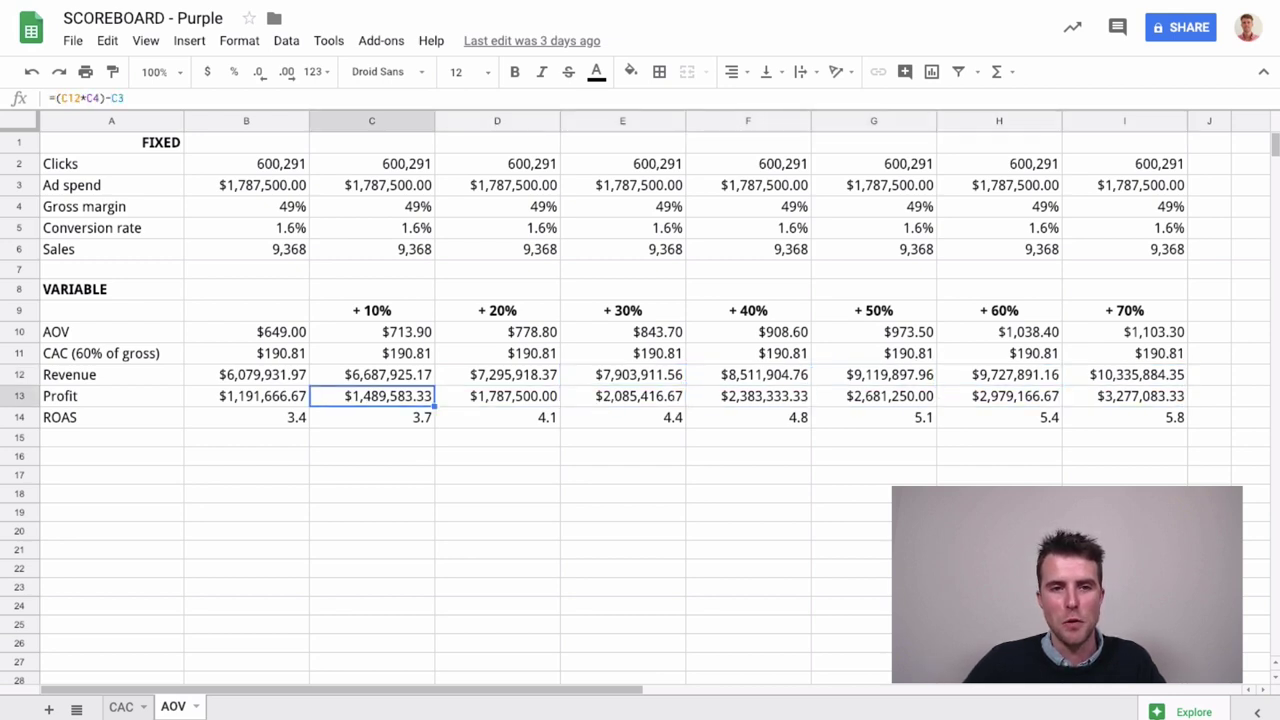
- Review the profit, revenue and CAC (60% of gross) cells of the baseline column
{"action": "left_click", "coordinate": [246, 396]}
{"action": "left_click", "coordinate": [246, 374]}
{"action": "left_click", "coordinate": [246, 353]}
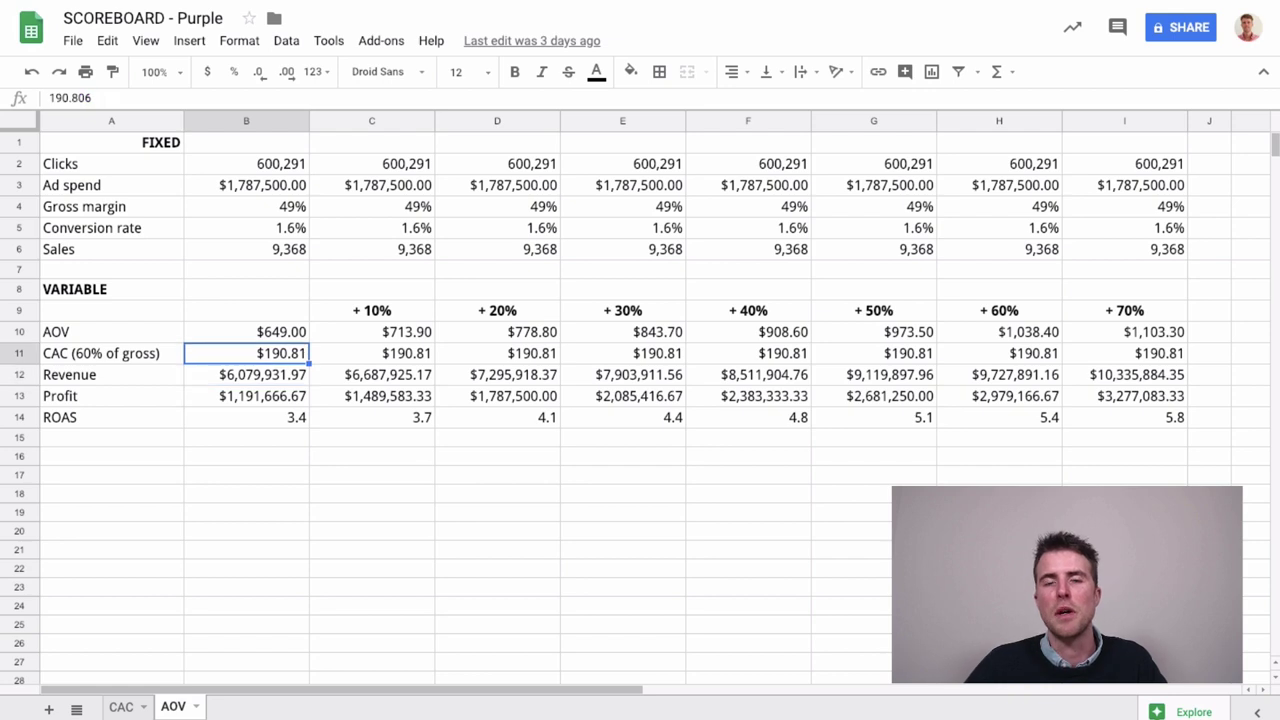